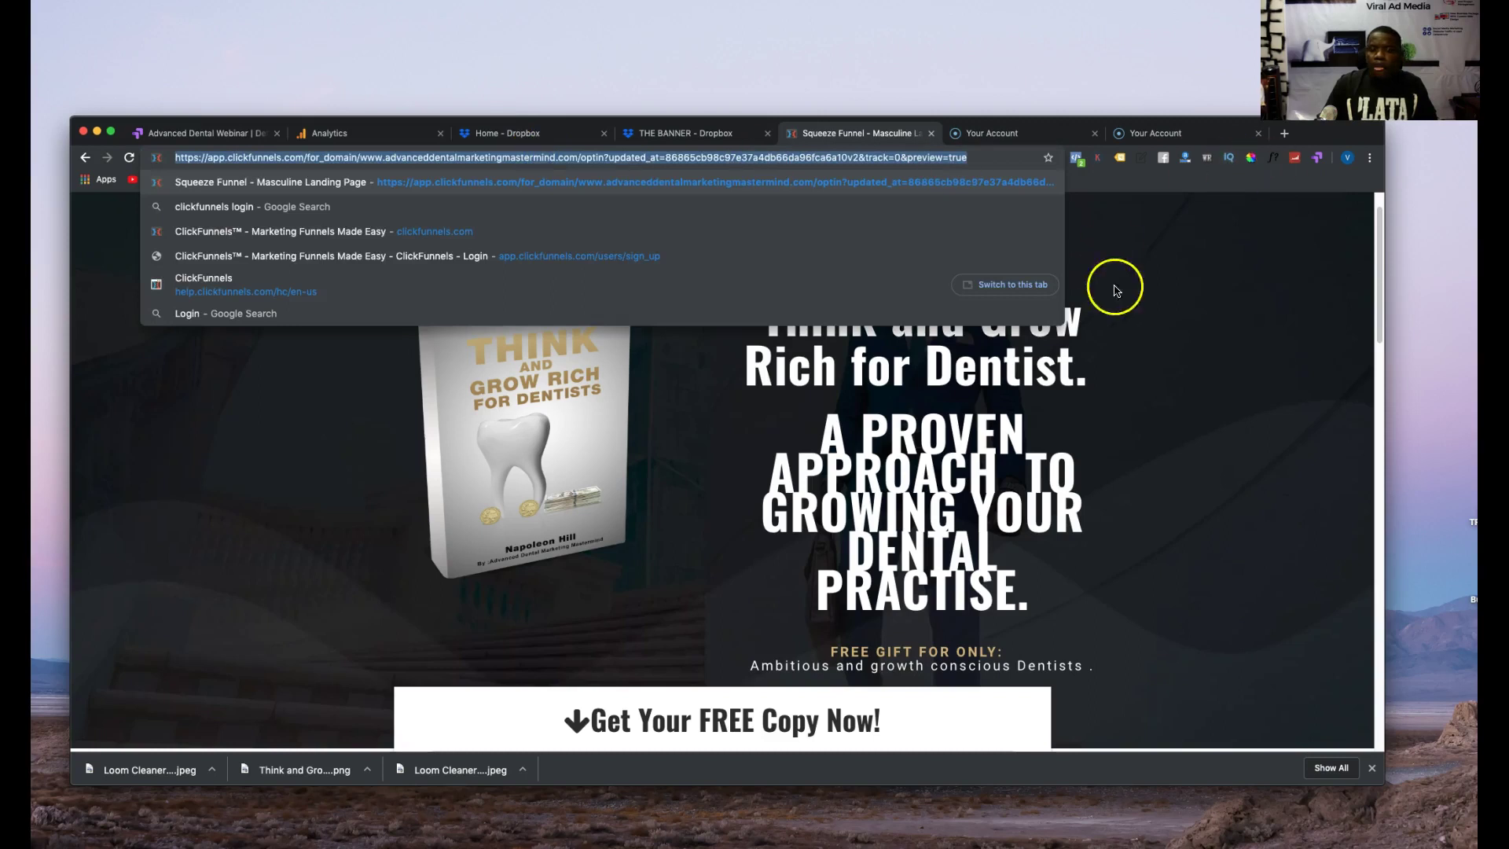
- Select the browser address bar to enter a different web address
click(509, 163)
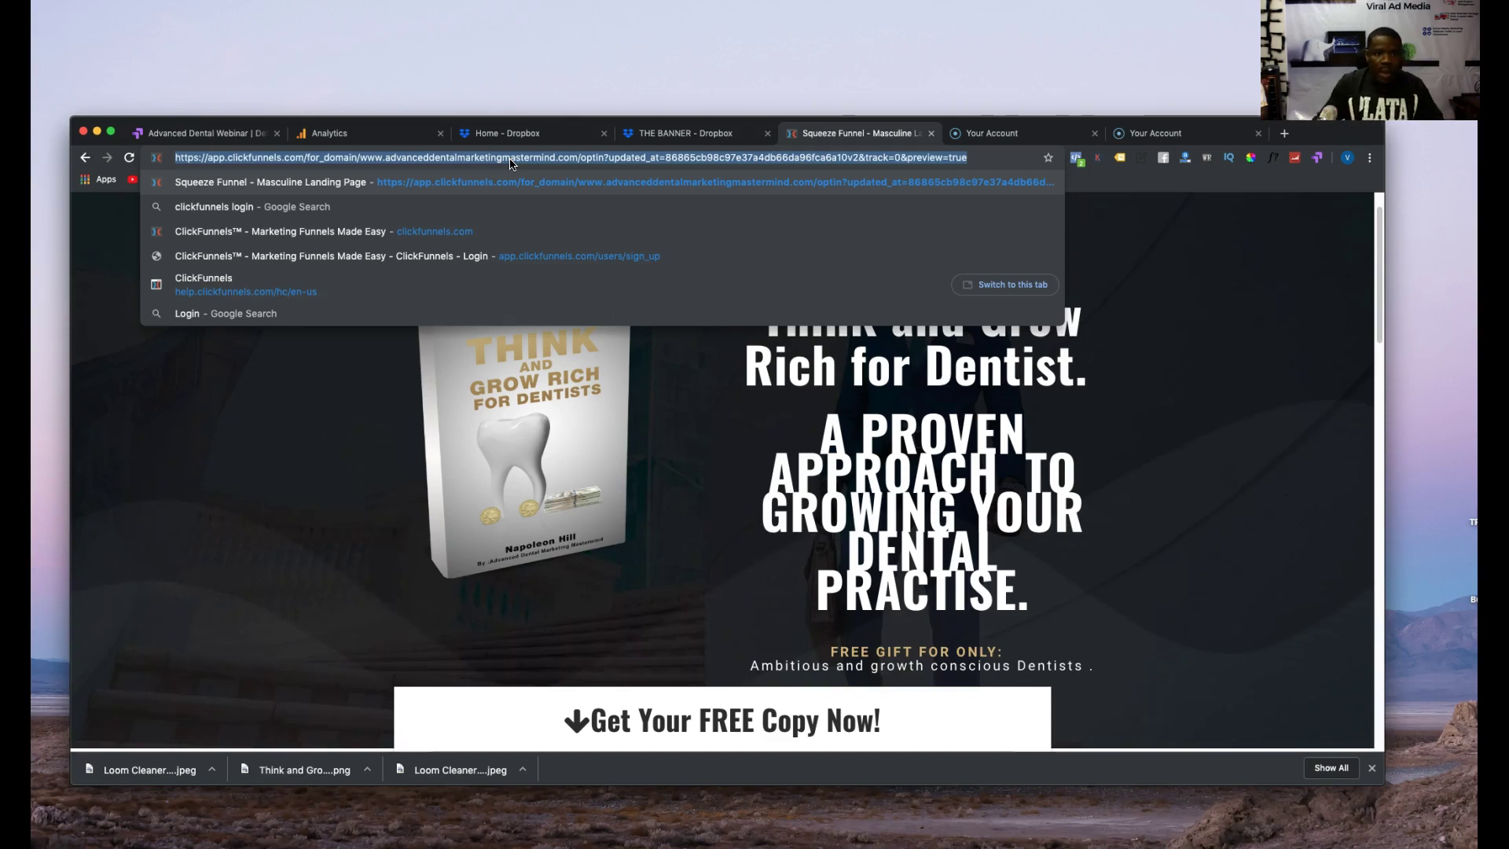
text(clickfunnels.com)
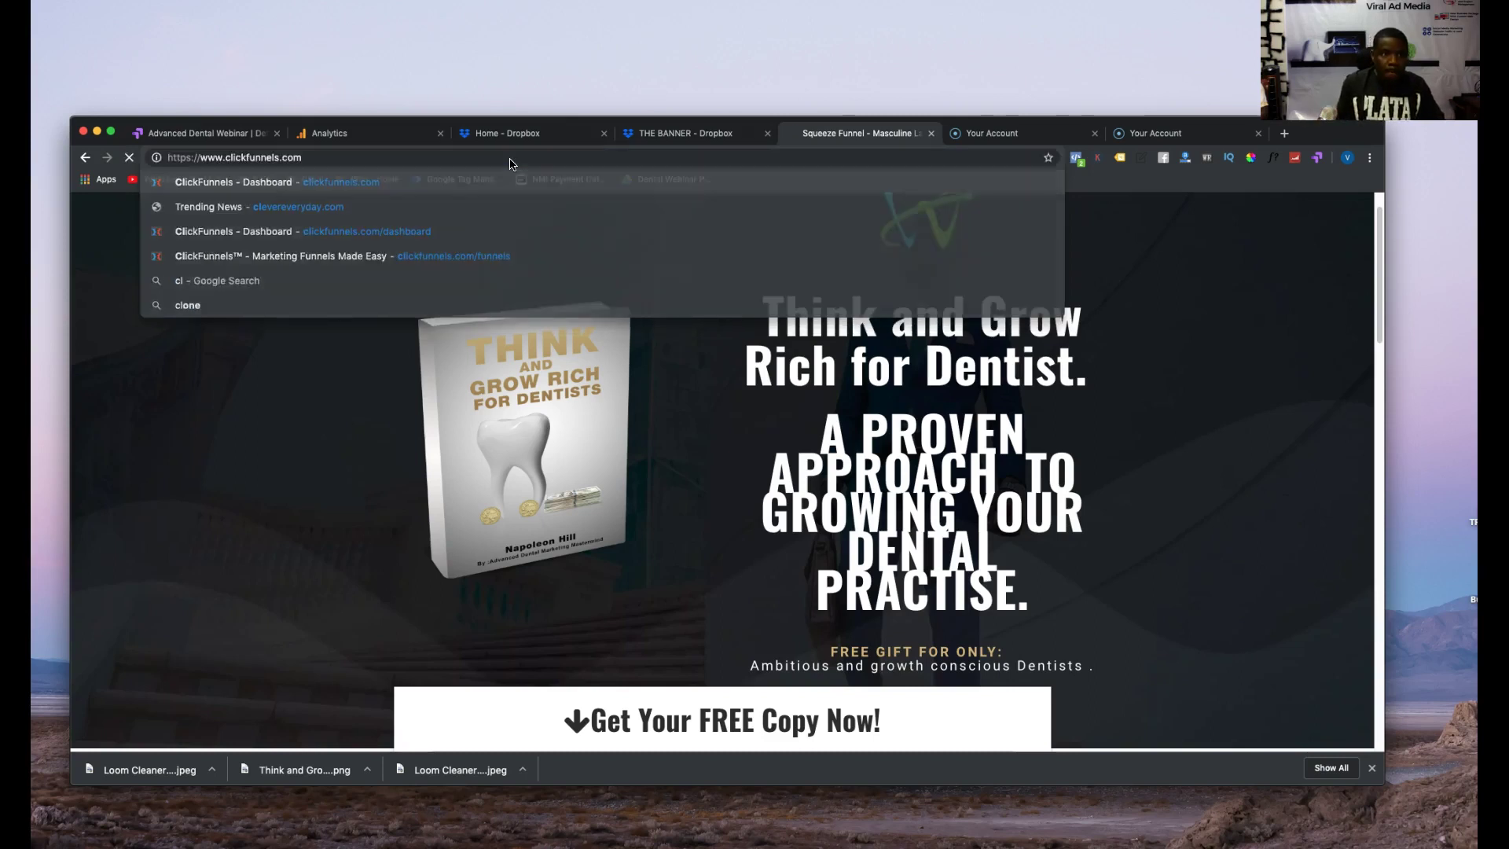
key(Return)
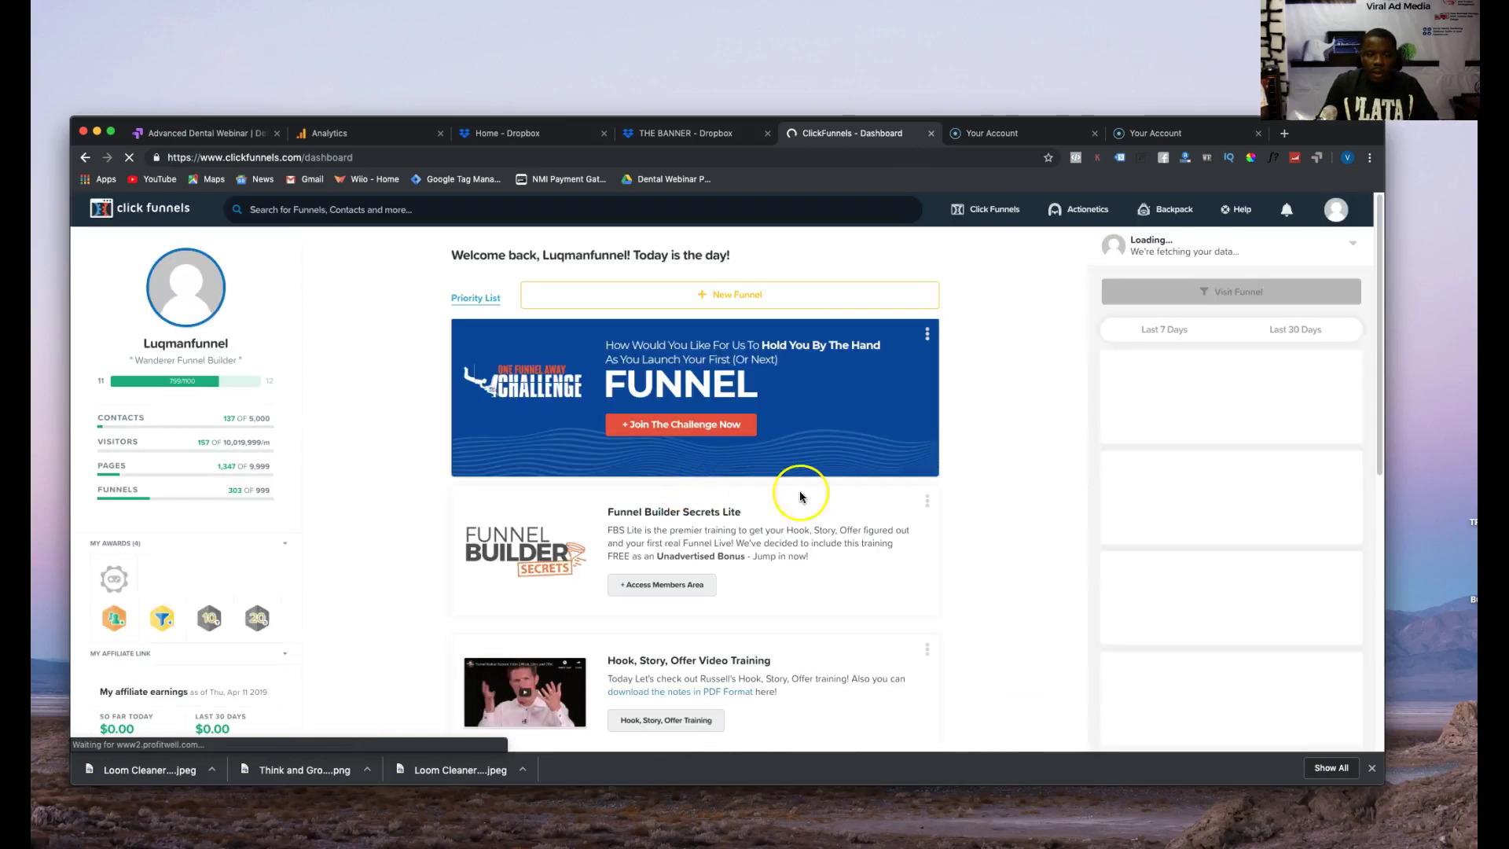
mouse_move(1014, 214)
click(982, 241)
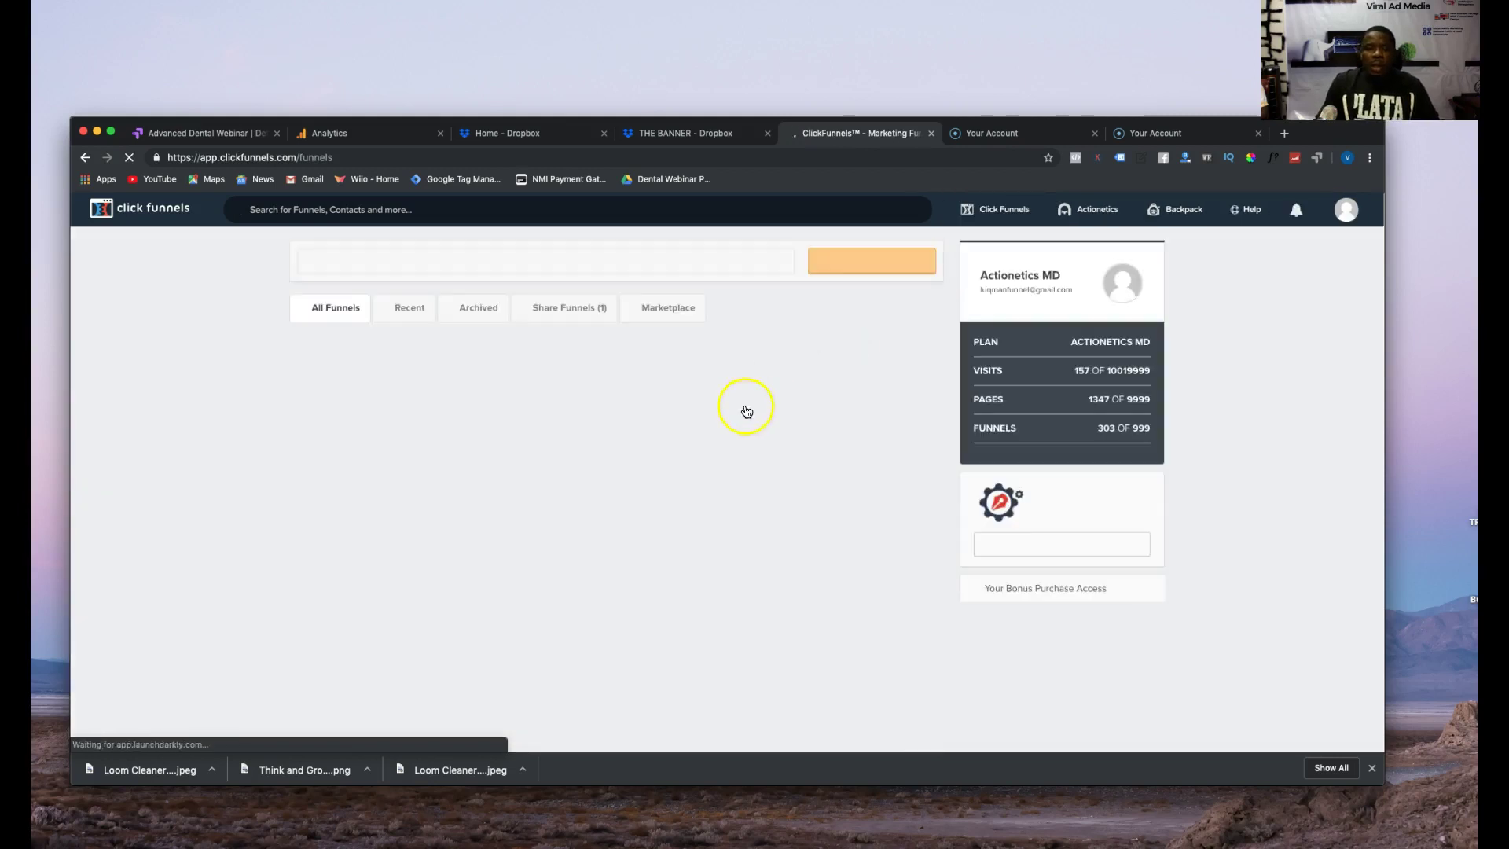
- Open the Dental Webinar Redone funnel's Webinar Broadcast Room step in the page editor
click(406, 375)
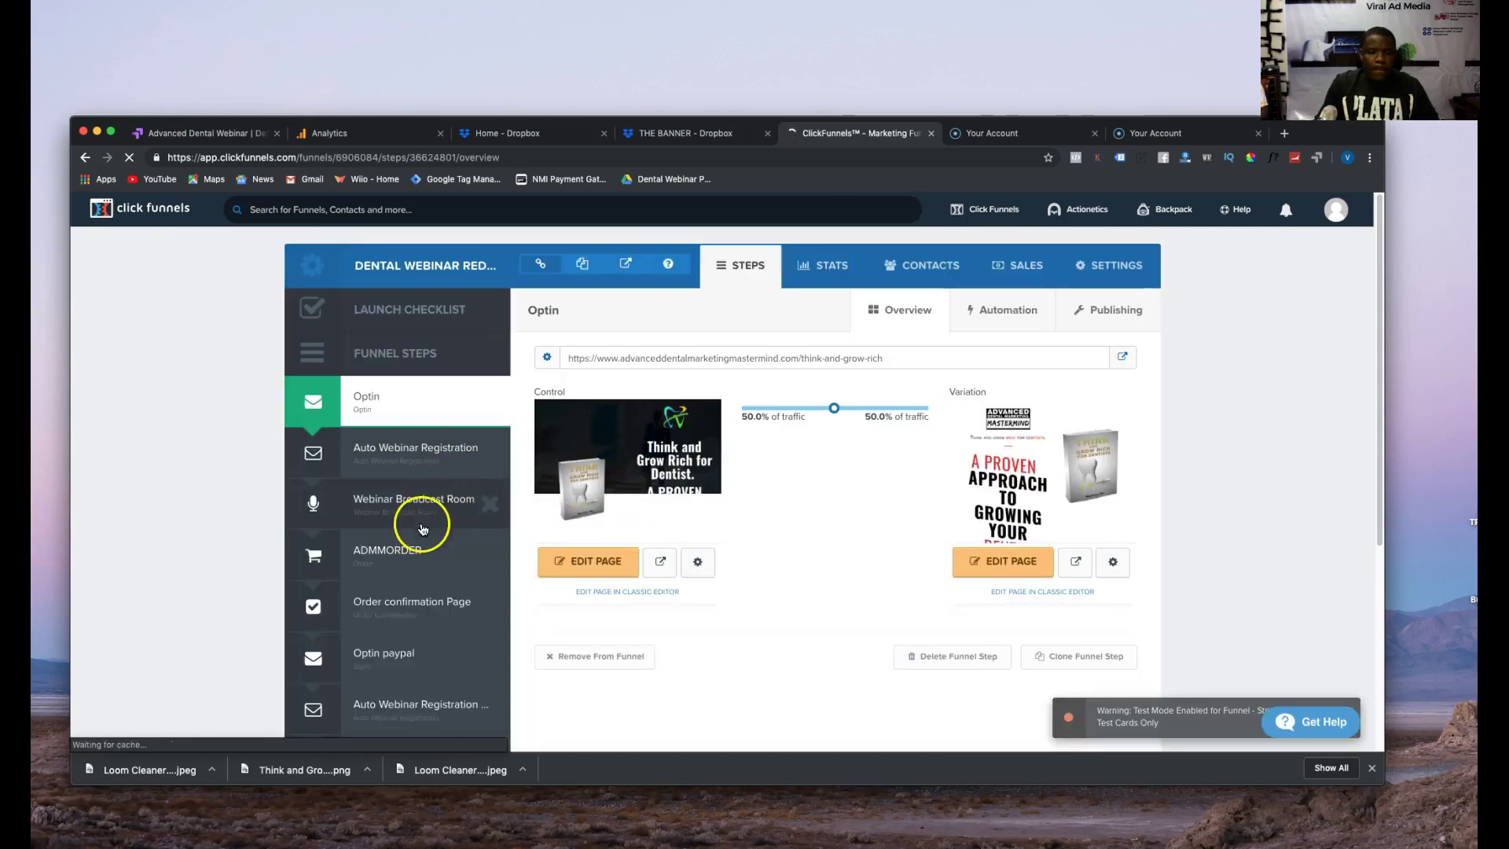
scroll(416, 564, down, 1)
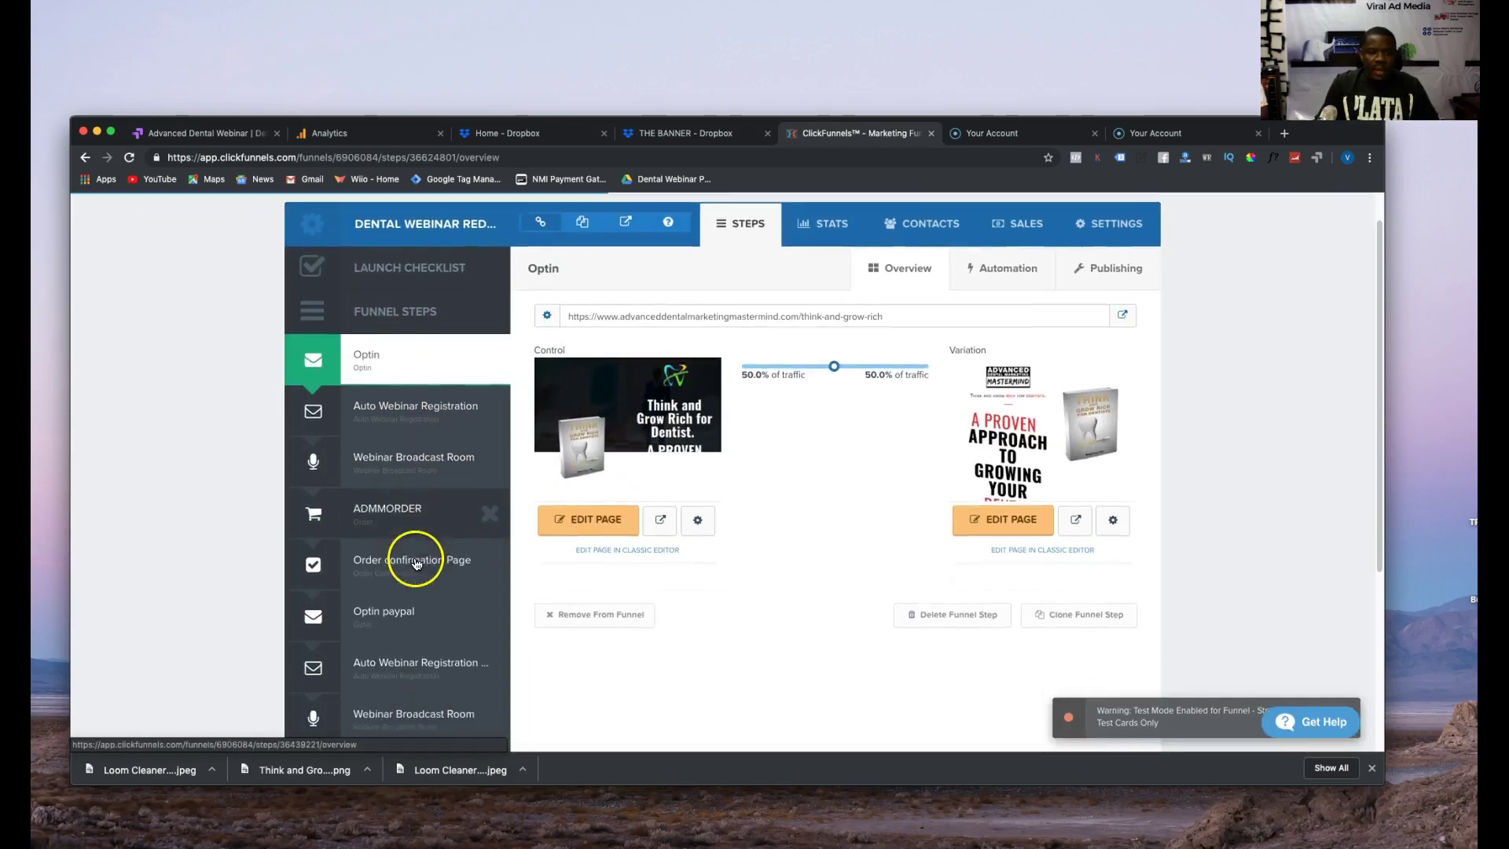
scroll(416, 564, down, 1)
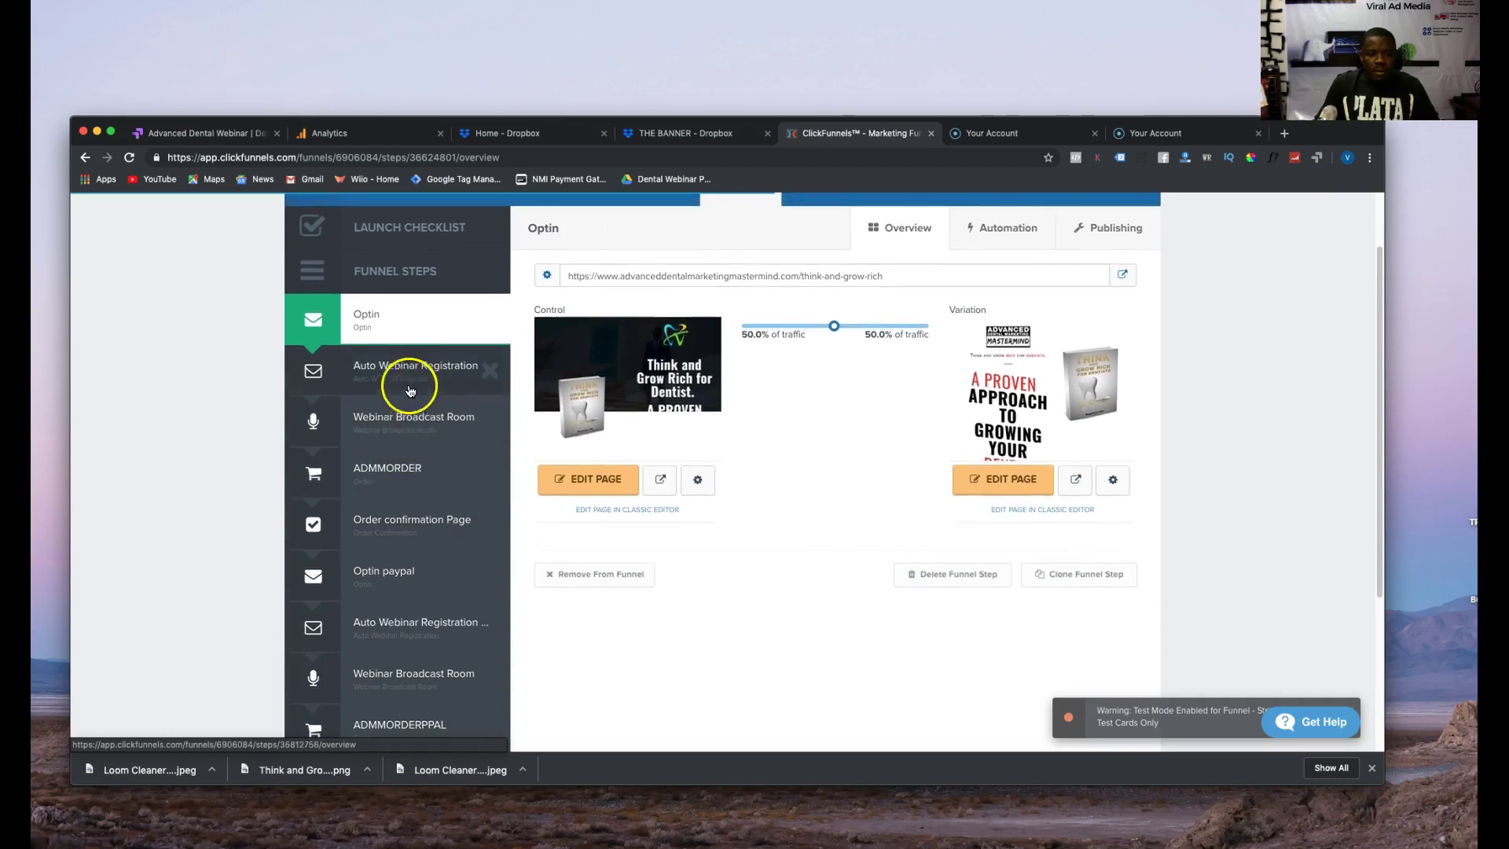
click(416, 434)
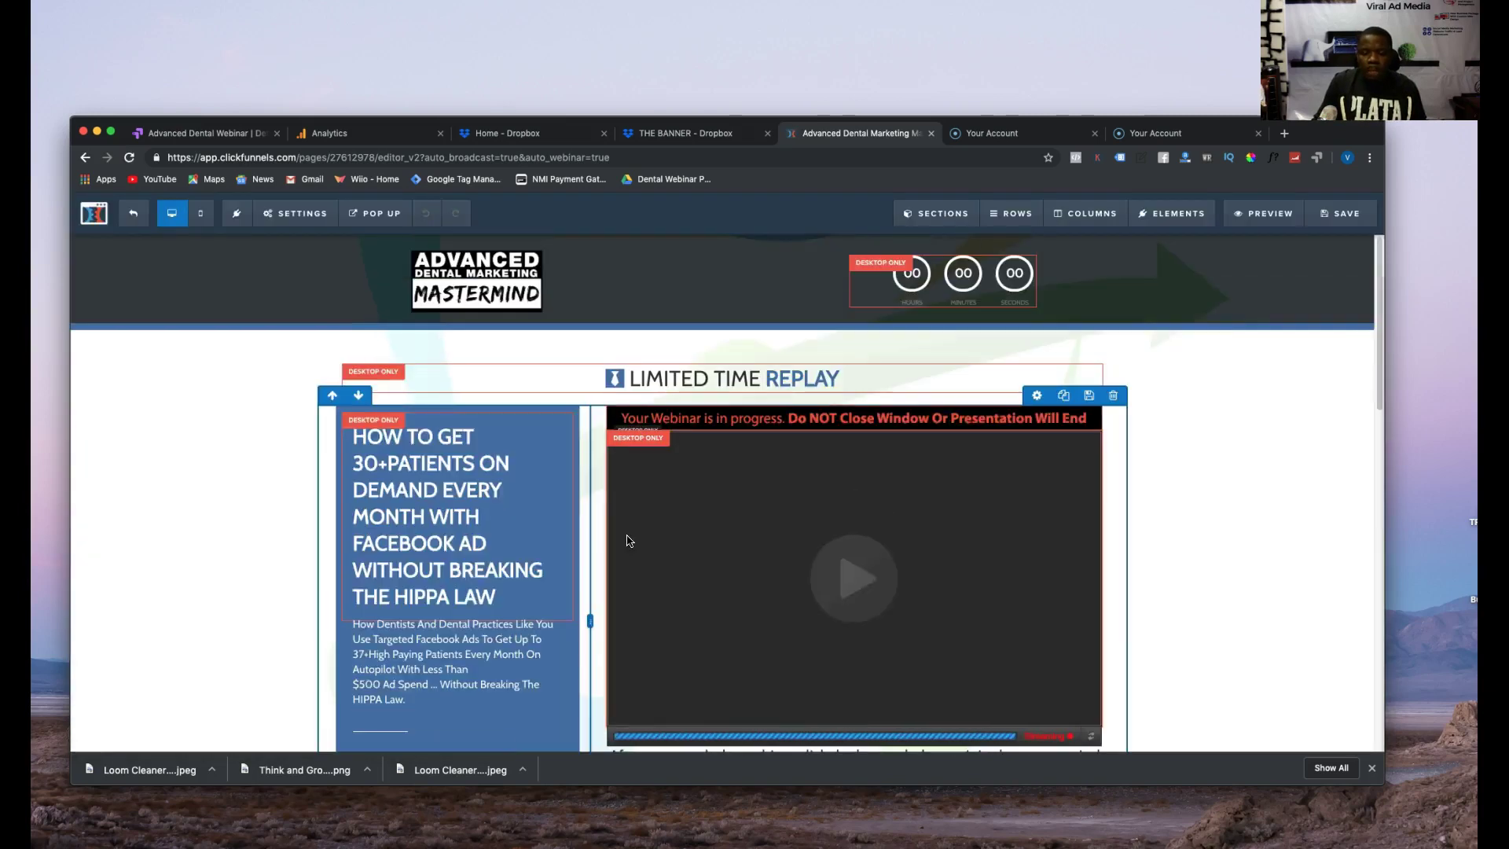
- Scroll the broadcast page to the JOIN THE MASTERMIND NOW! button below the video and open its settings
click(743, 562)
scroll(742, 564, down, 1)
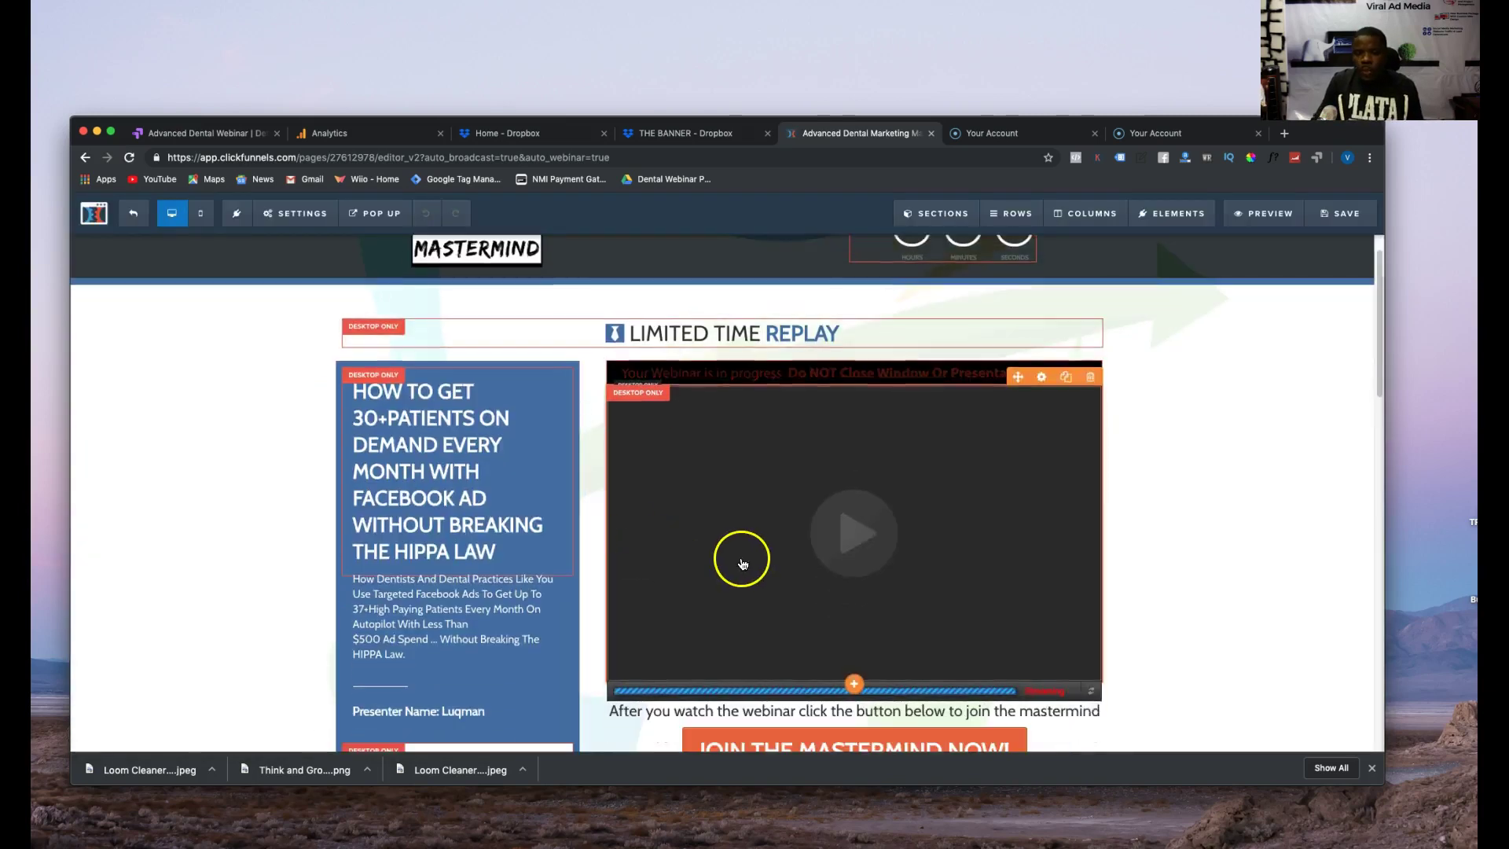
scroll(742, 562, down, 1)
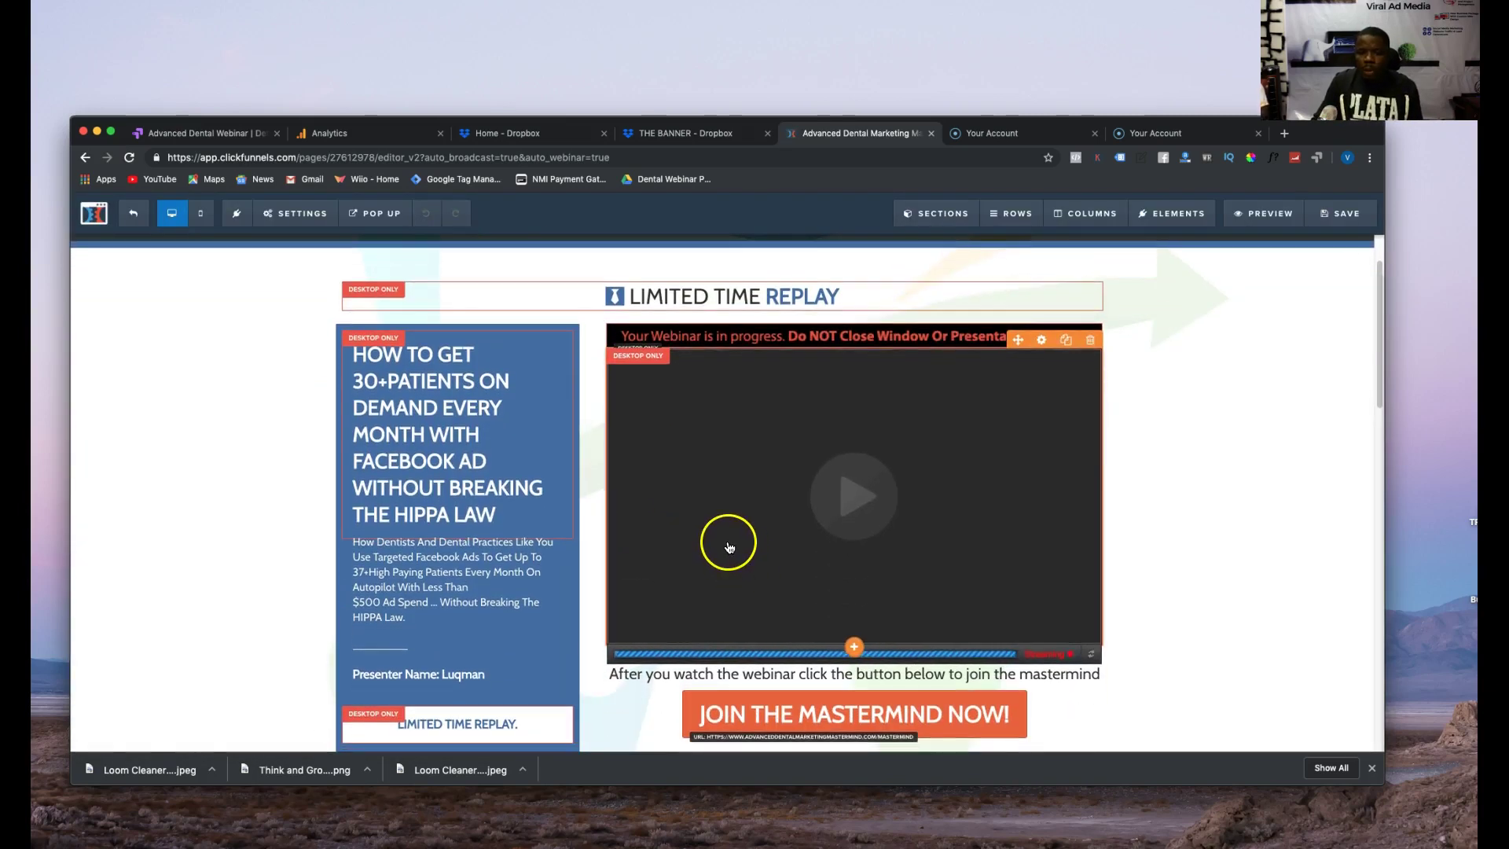
scroll(790, 707, up, 1)
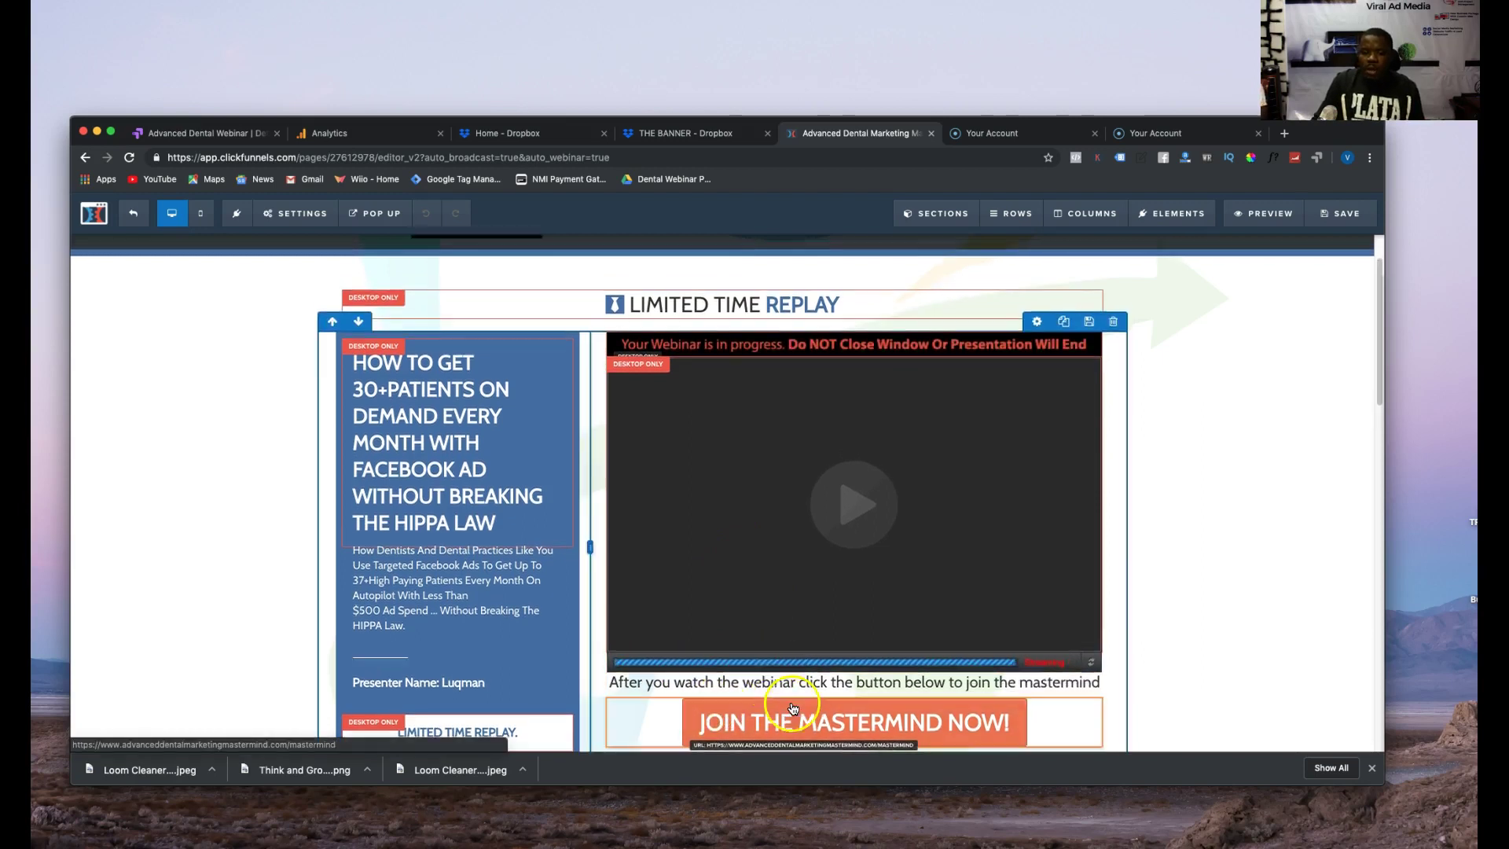
scroll(786, 706, down, 1)
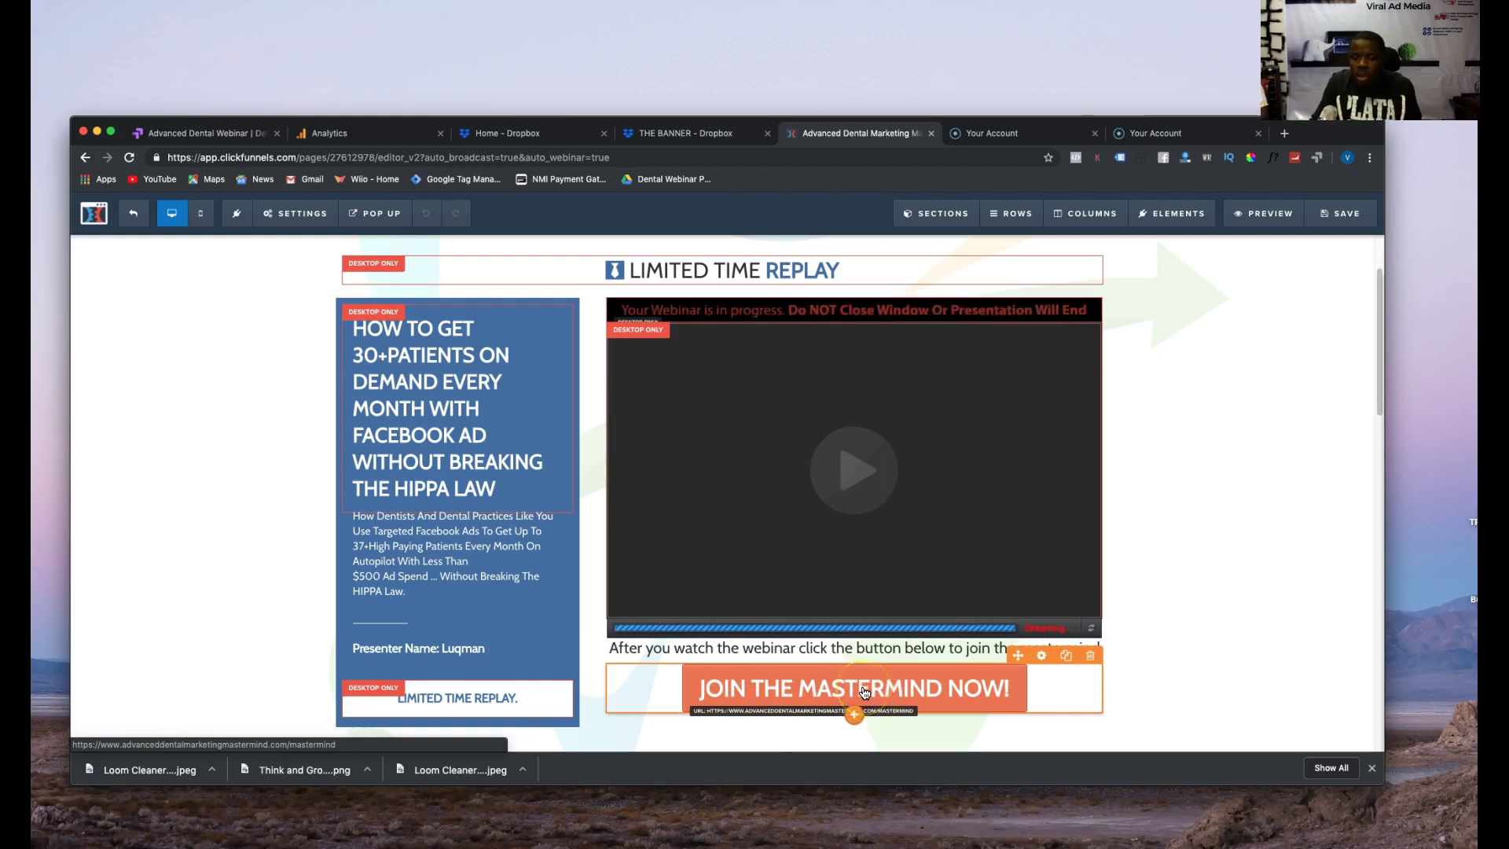
scroll(1066, 714, up, 1)
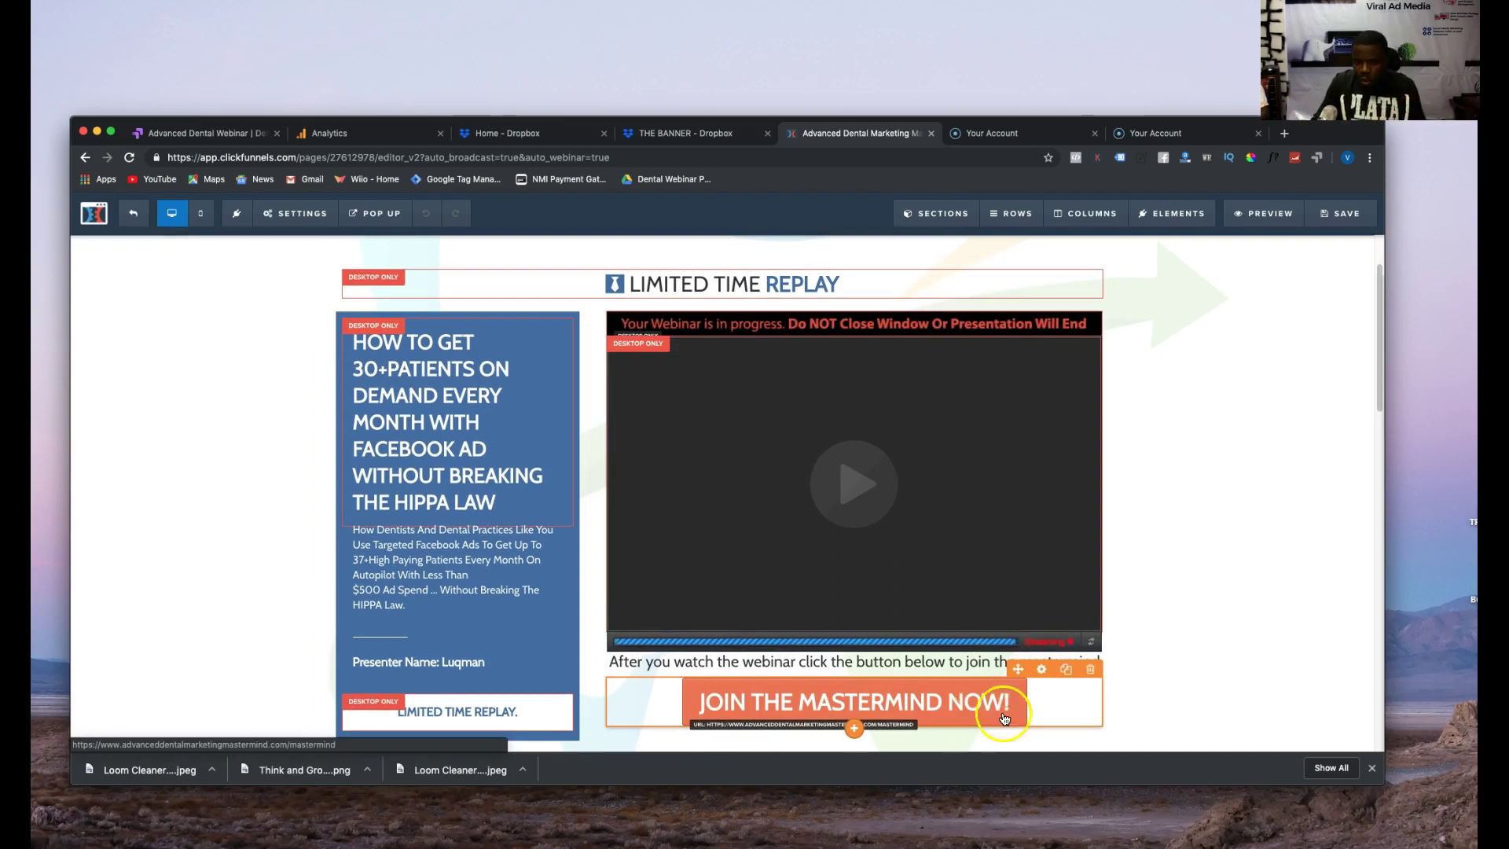
click(1042, 672)
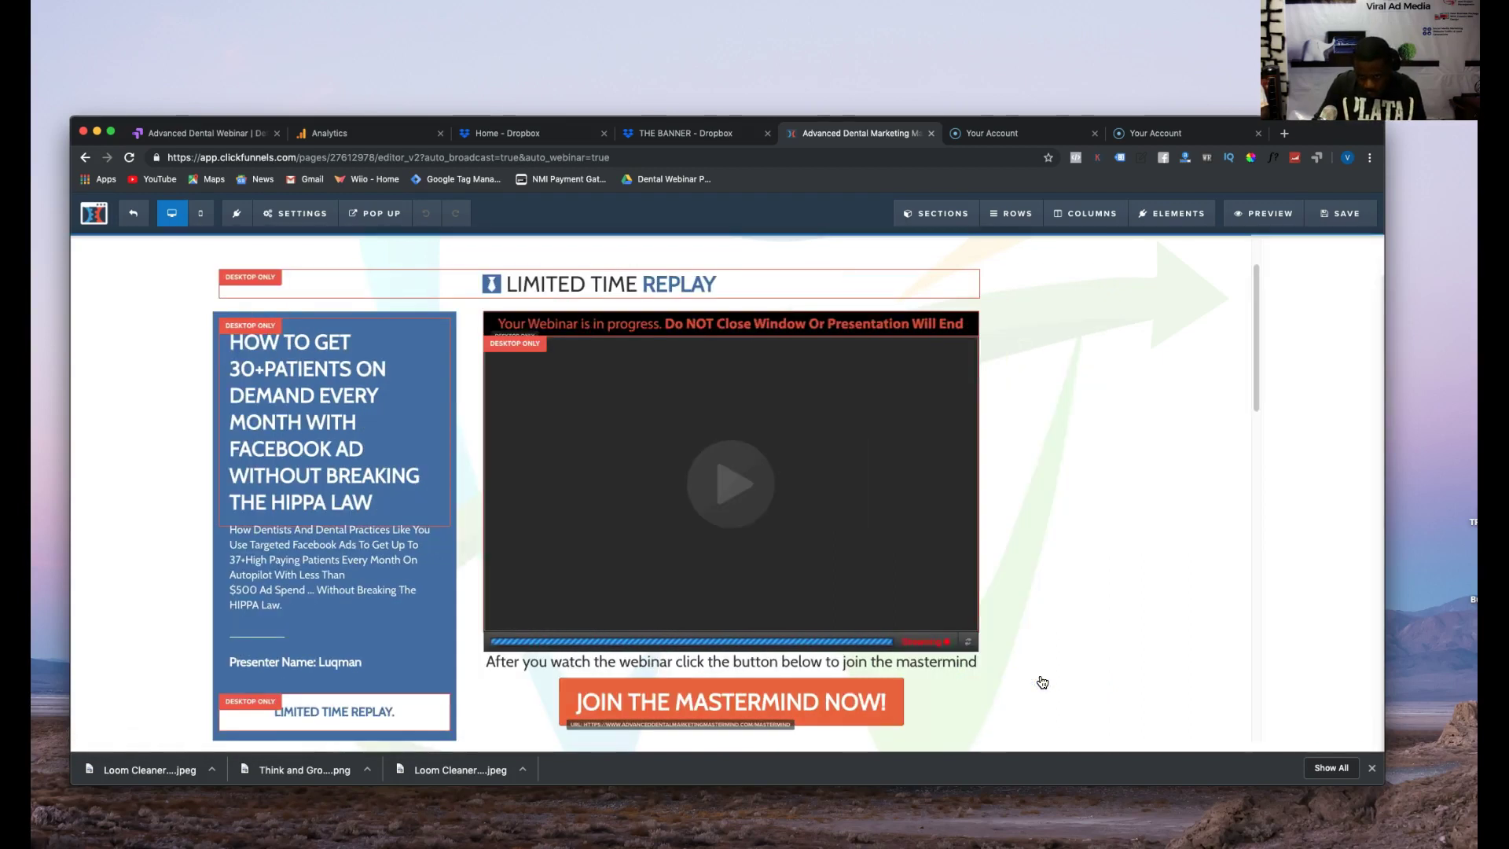
click(981, 697)
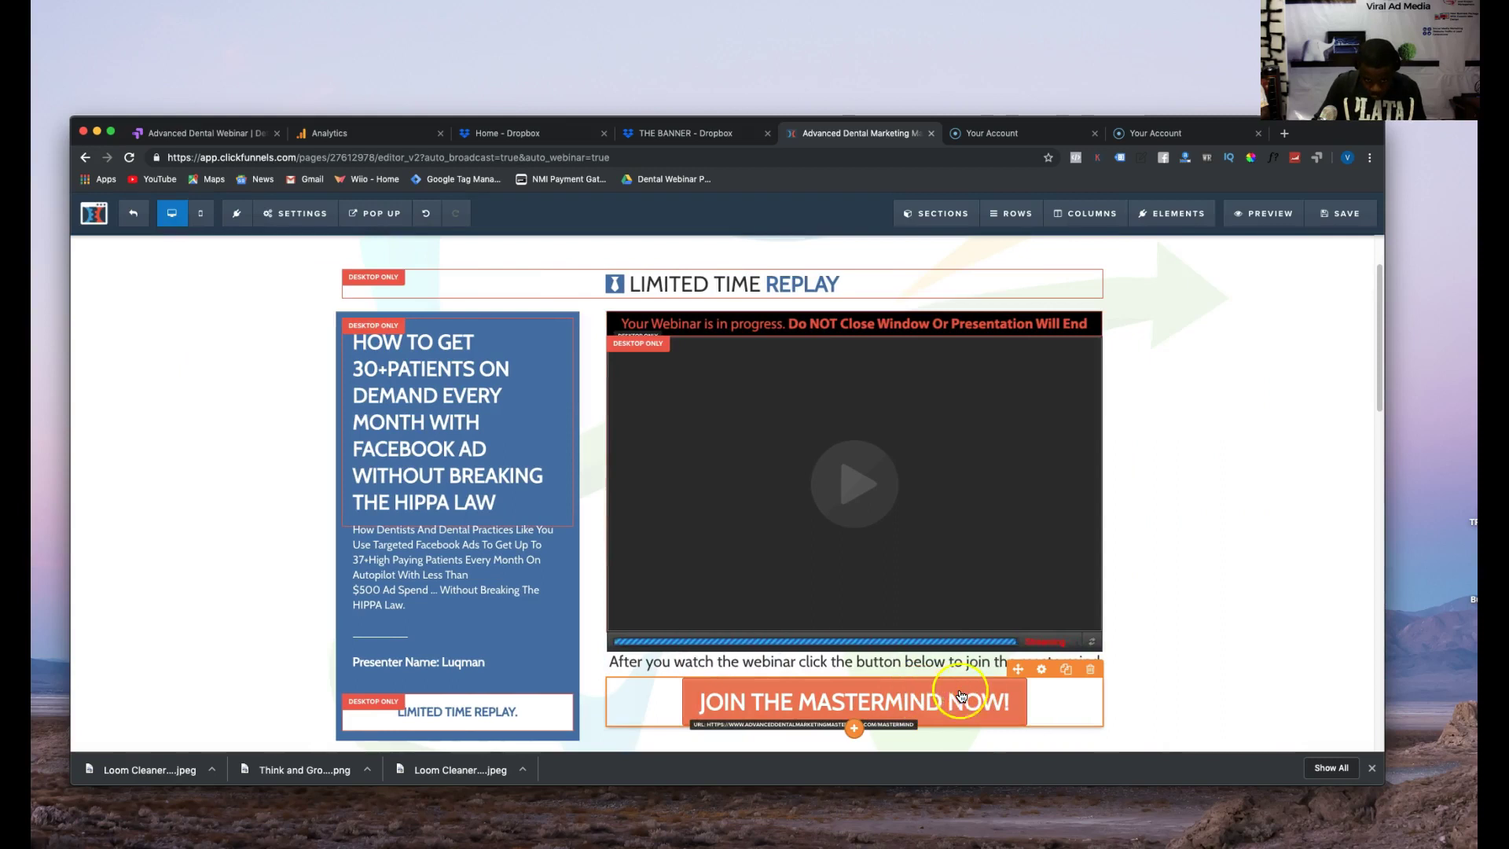
- Give the Join button animation type None and a Fade In With Scale delay of 0 min 10 s
click(1037, 674)
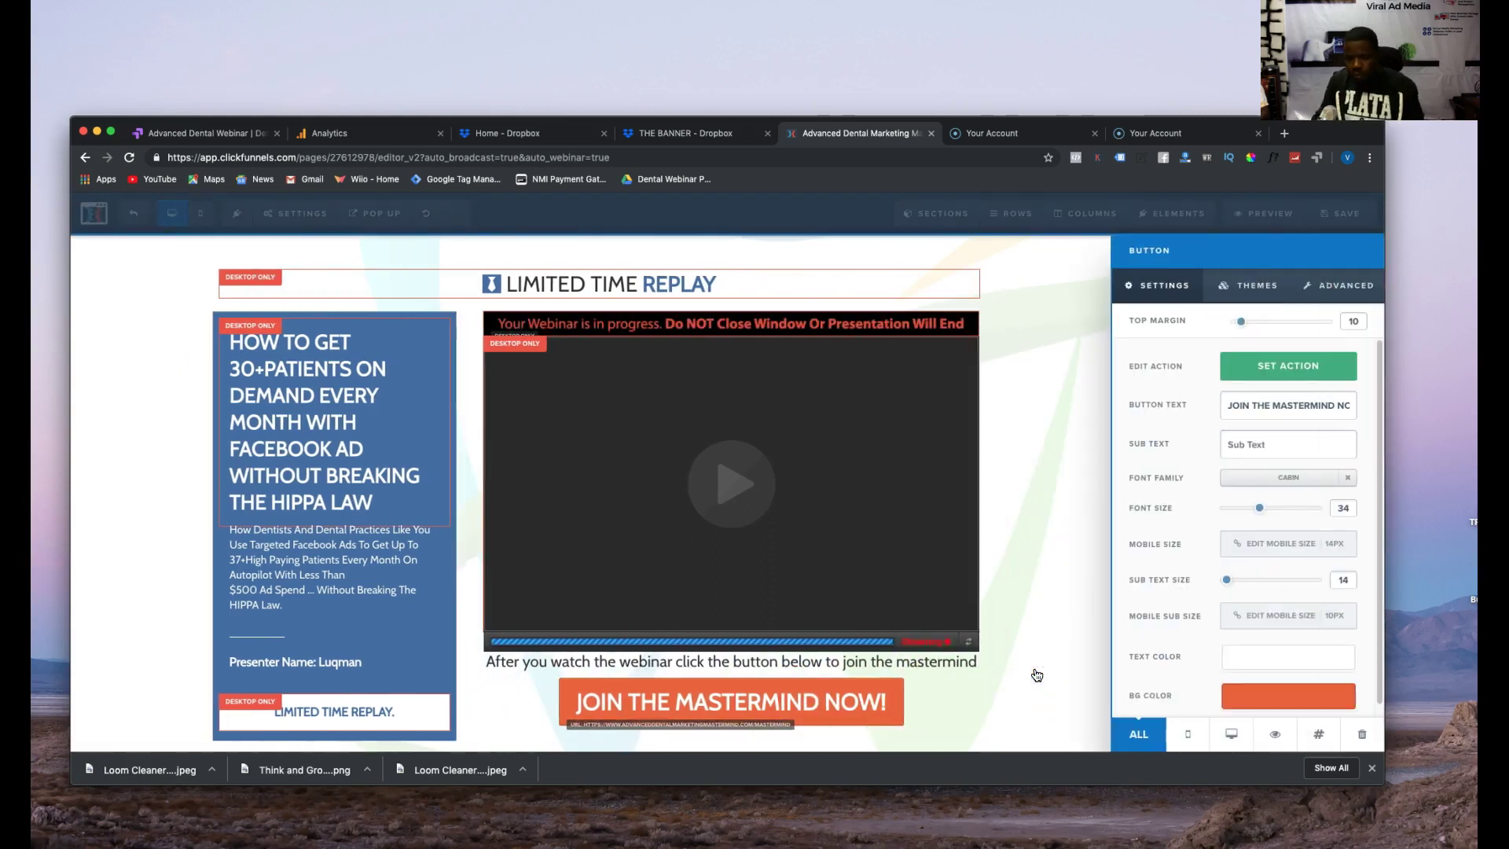
click(1057, 667)
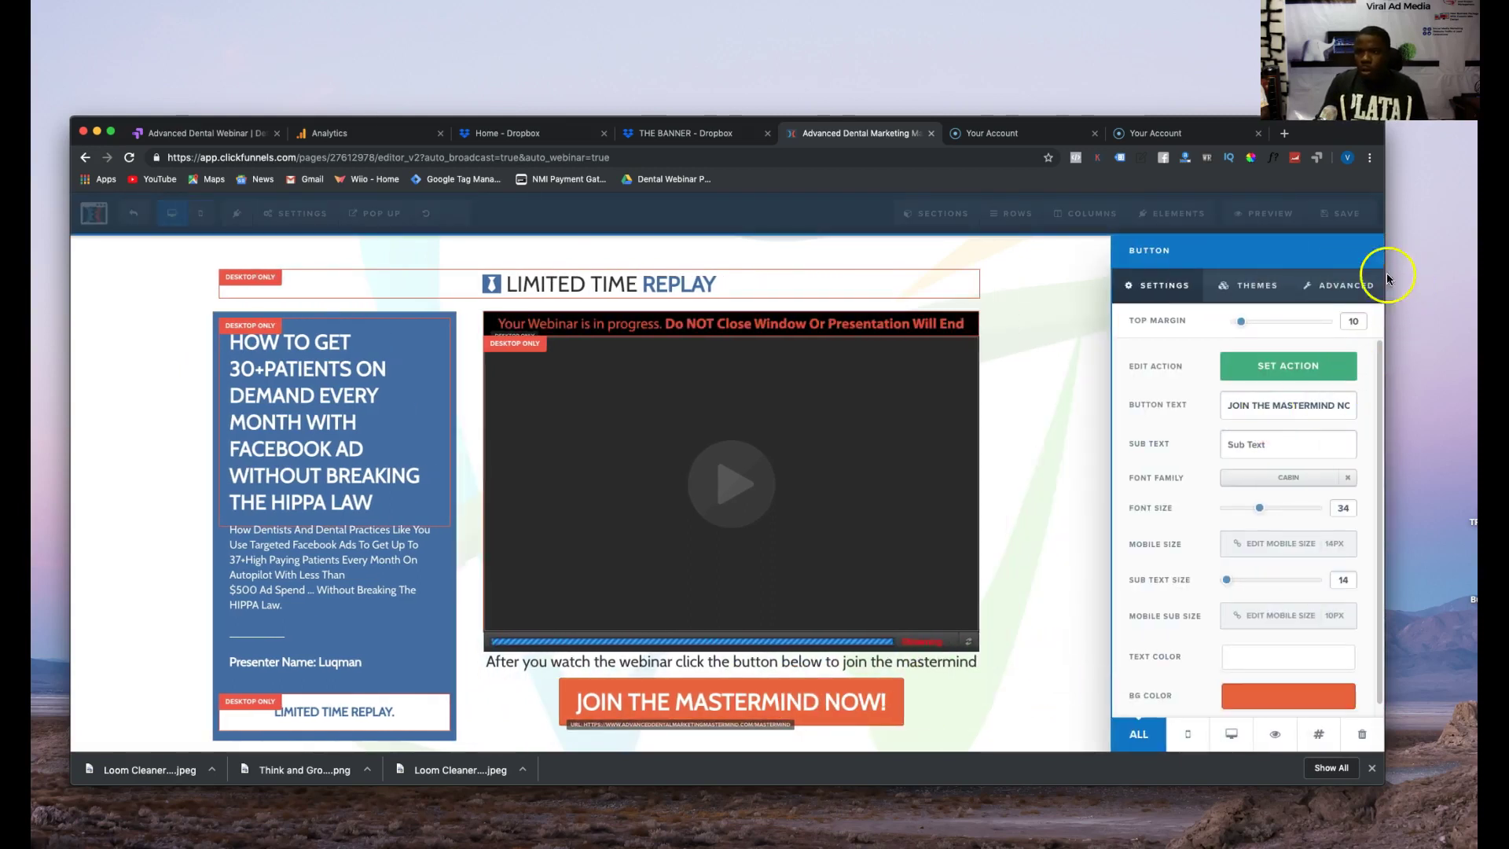
click(1349, 287)
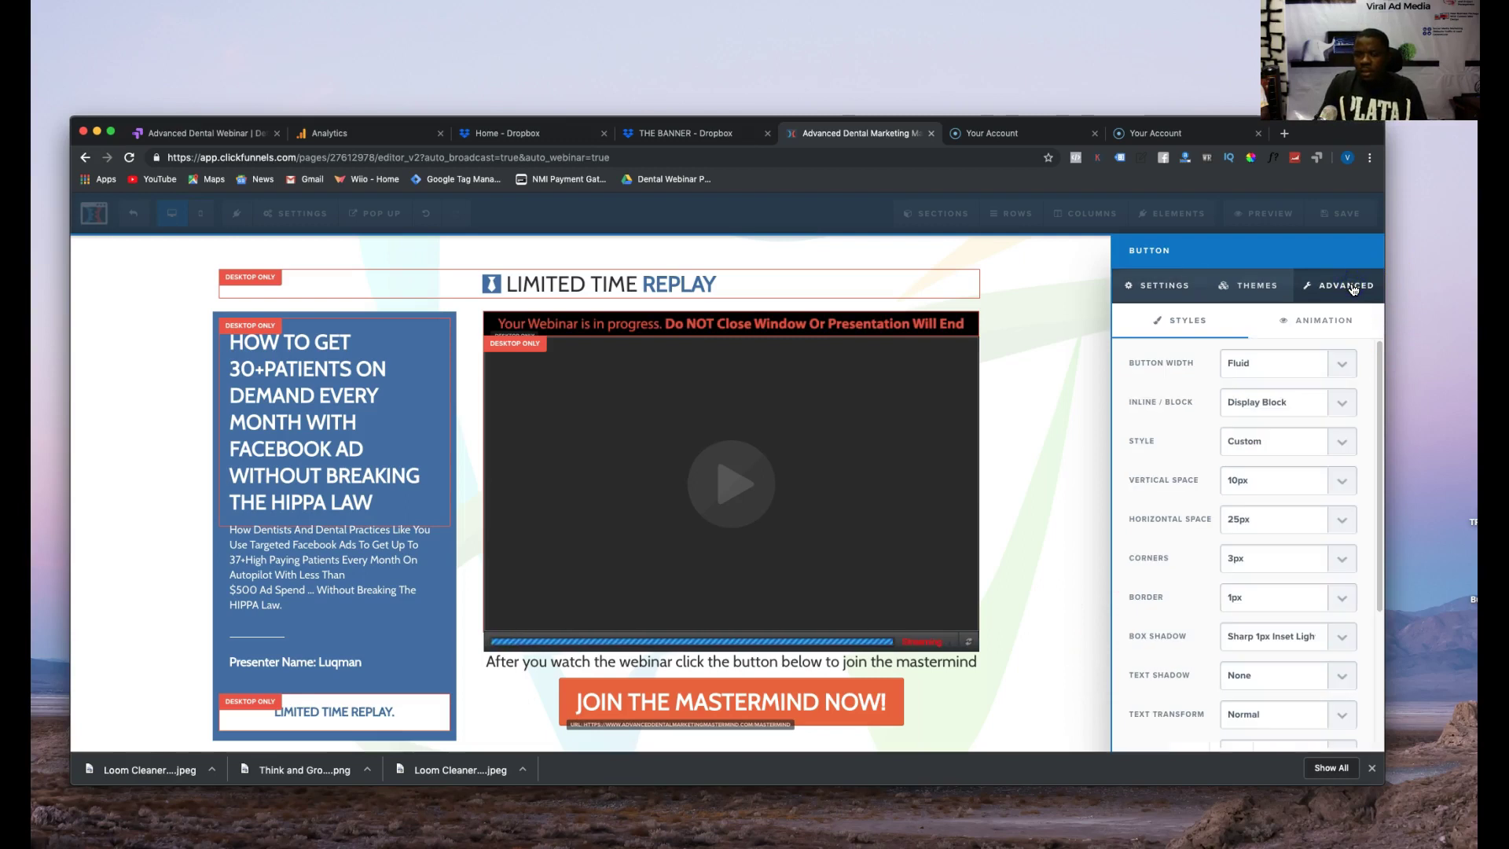
click(1328, 326)
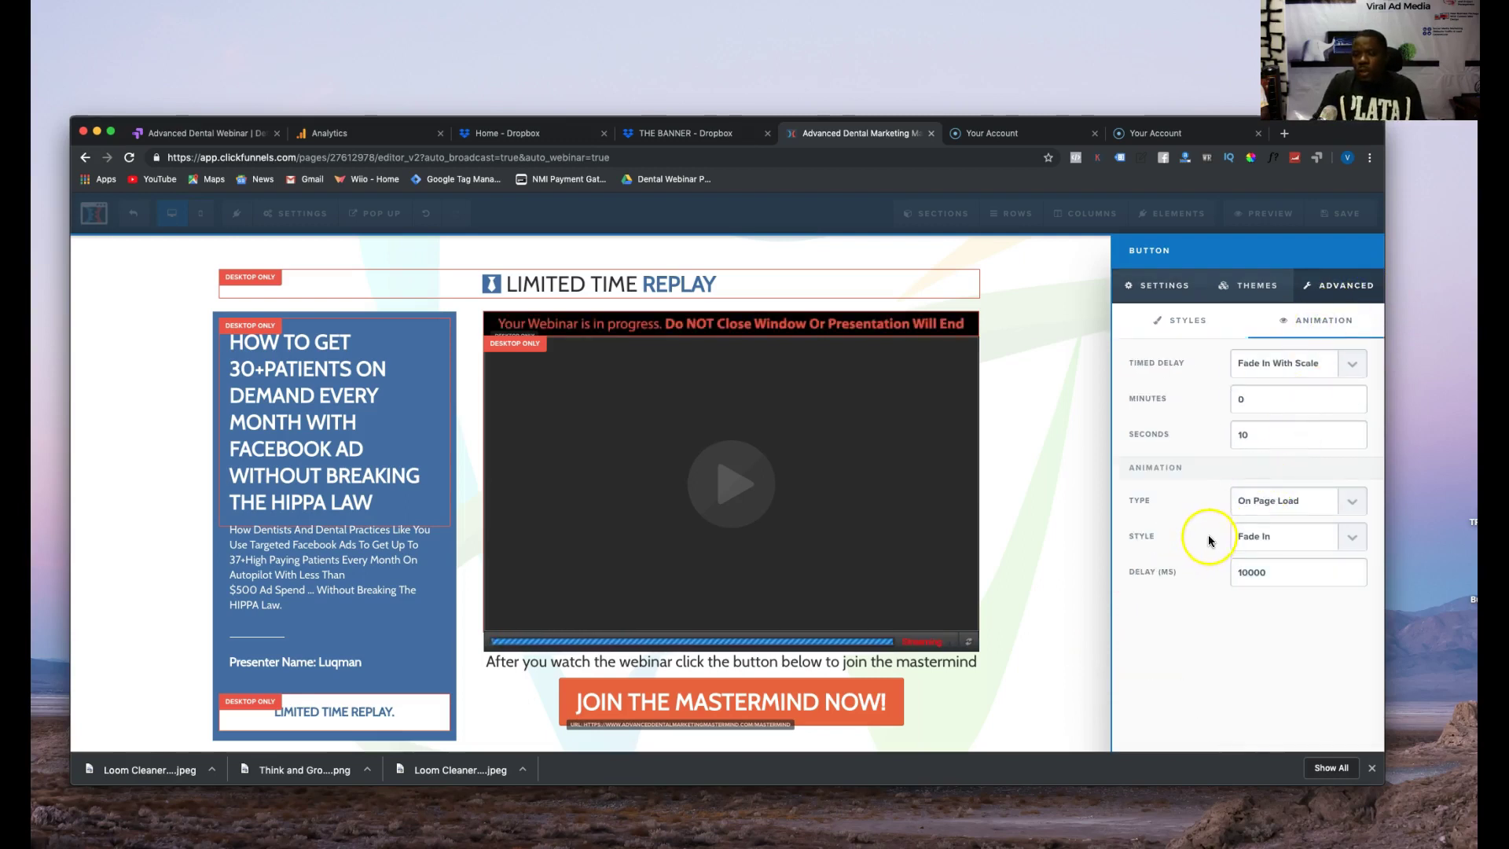
click(1289, 503)
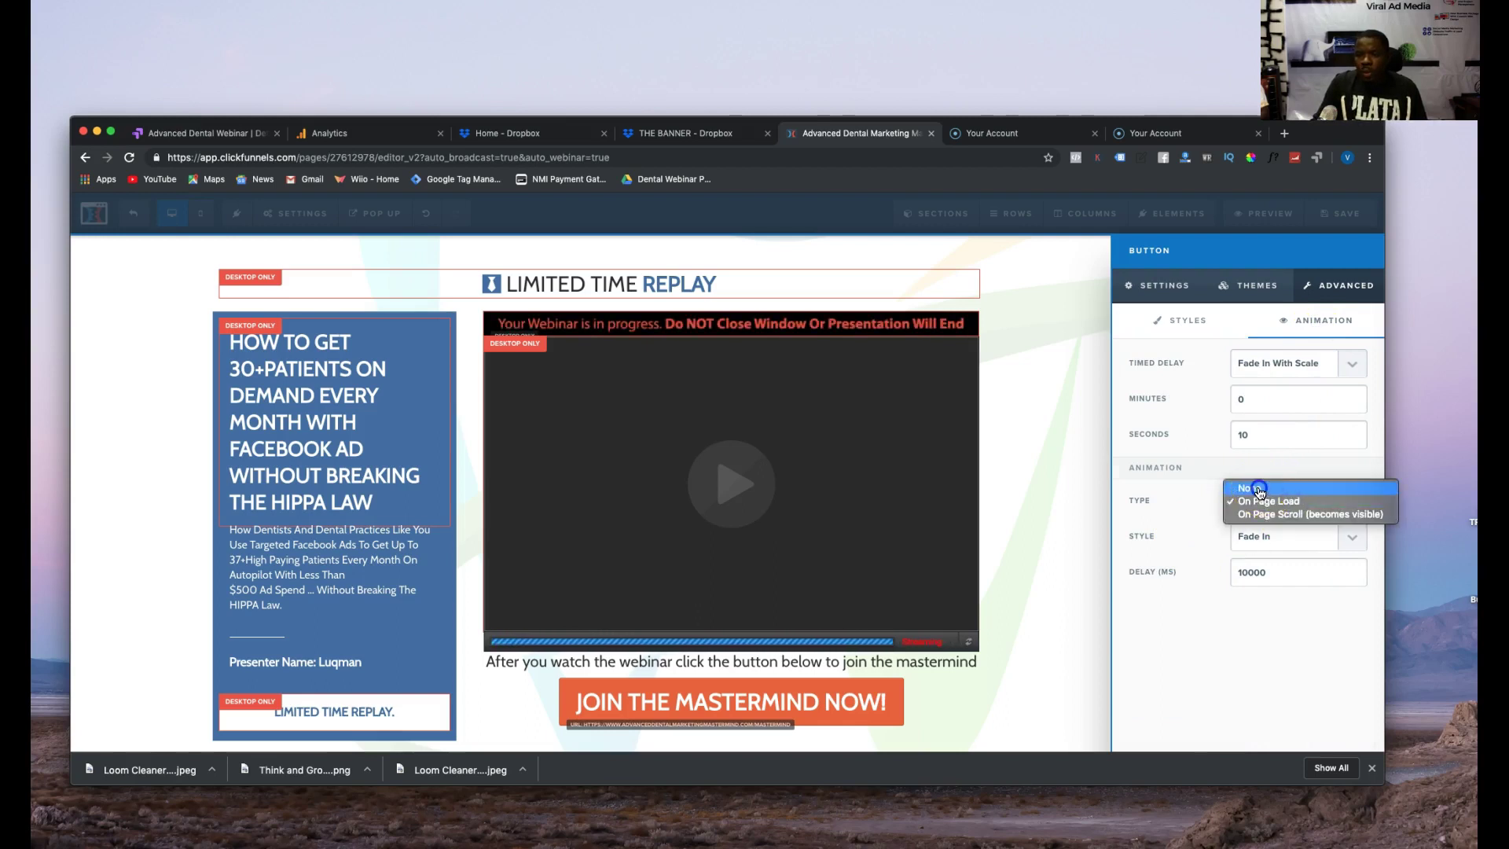
click(1259, 490)
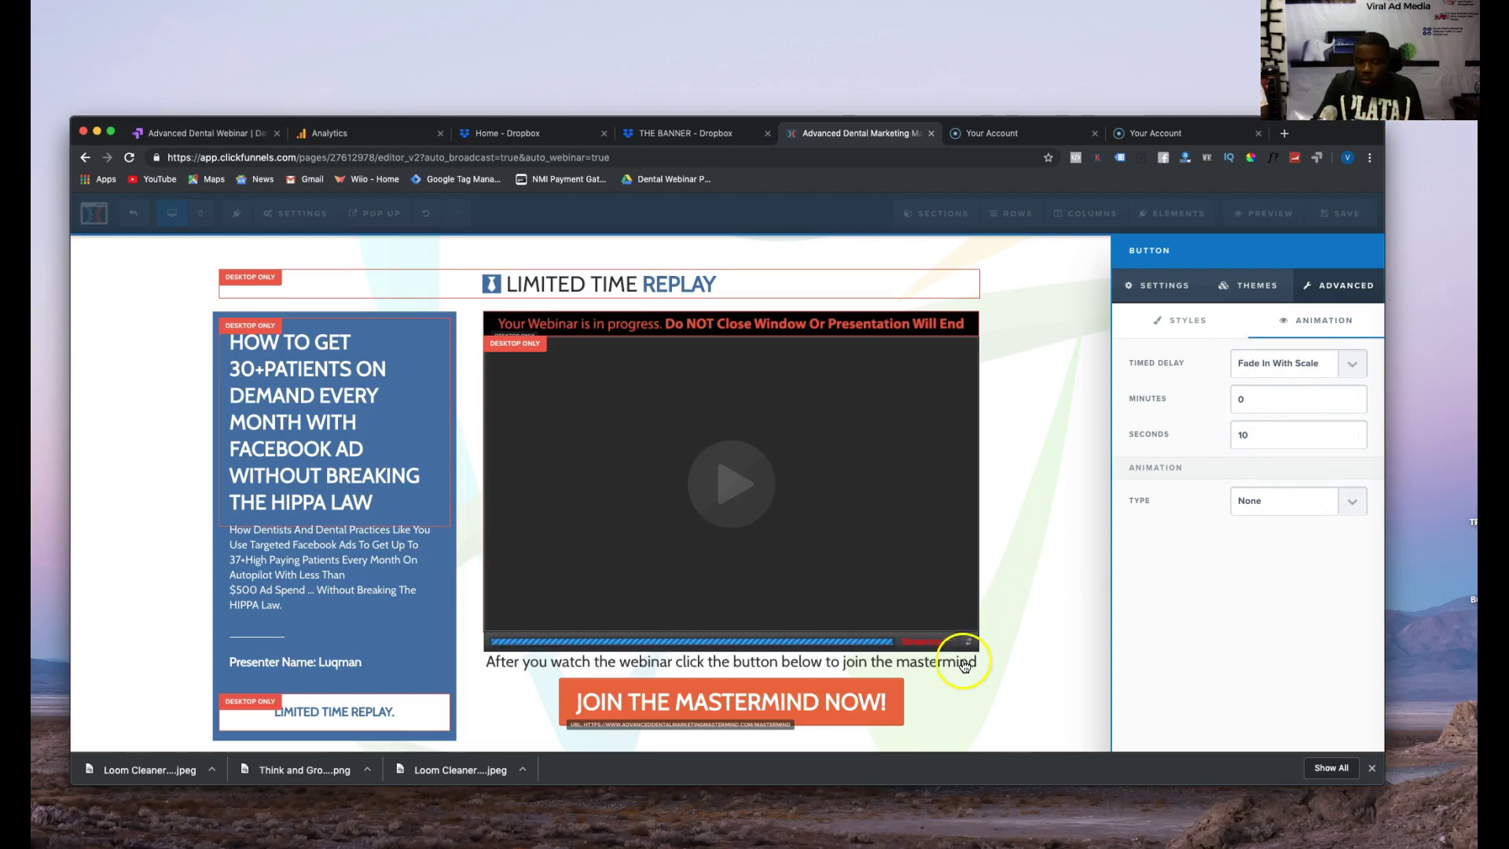
click(1259, 400)
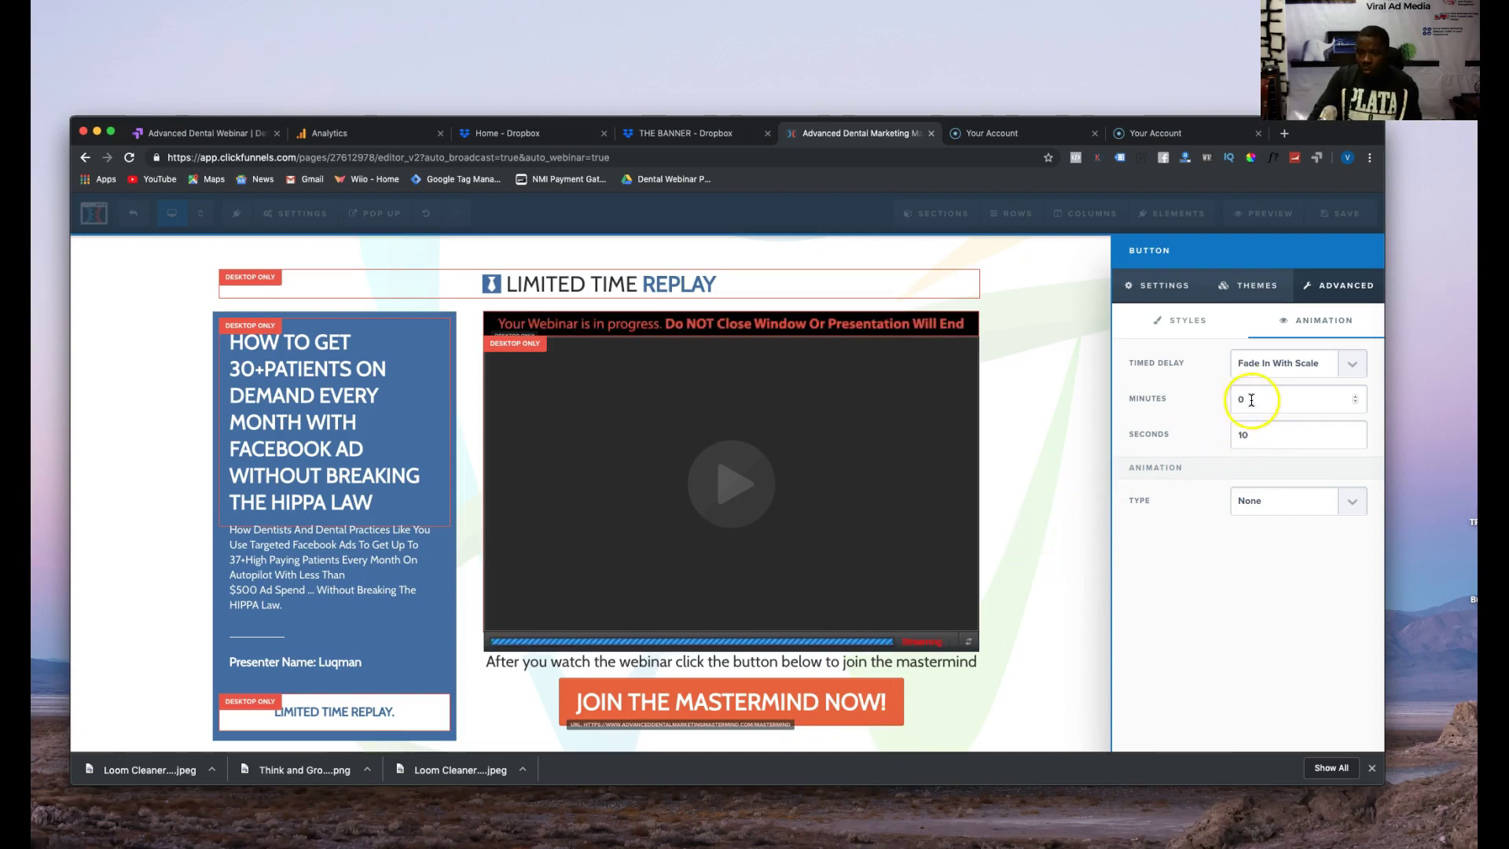
- Close the settings panel, save the page, and open its preview in an incognito window
click(1073, 460)
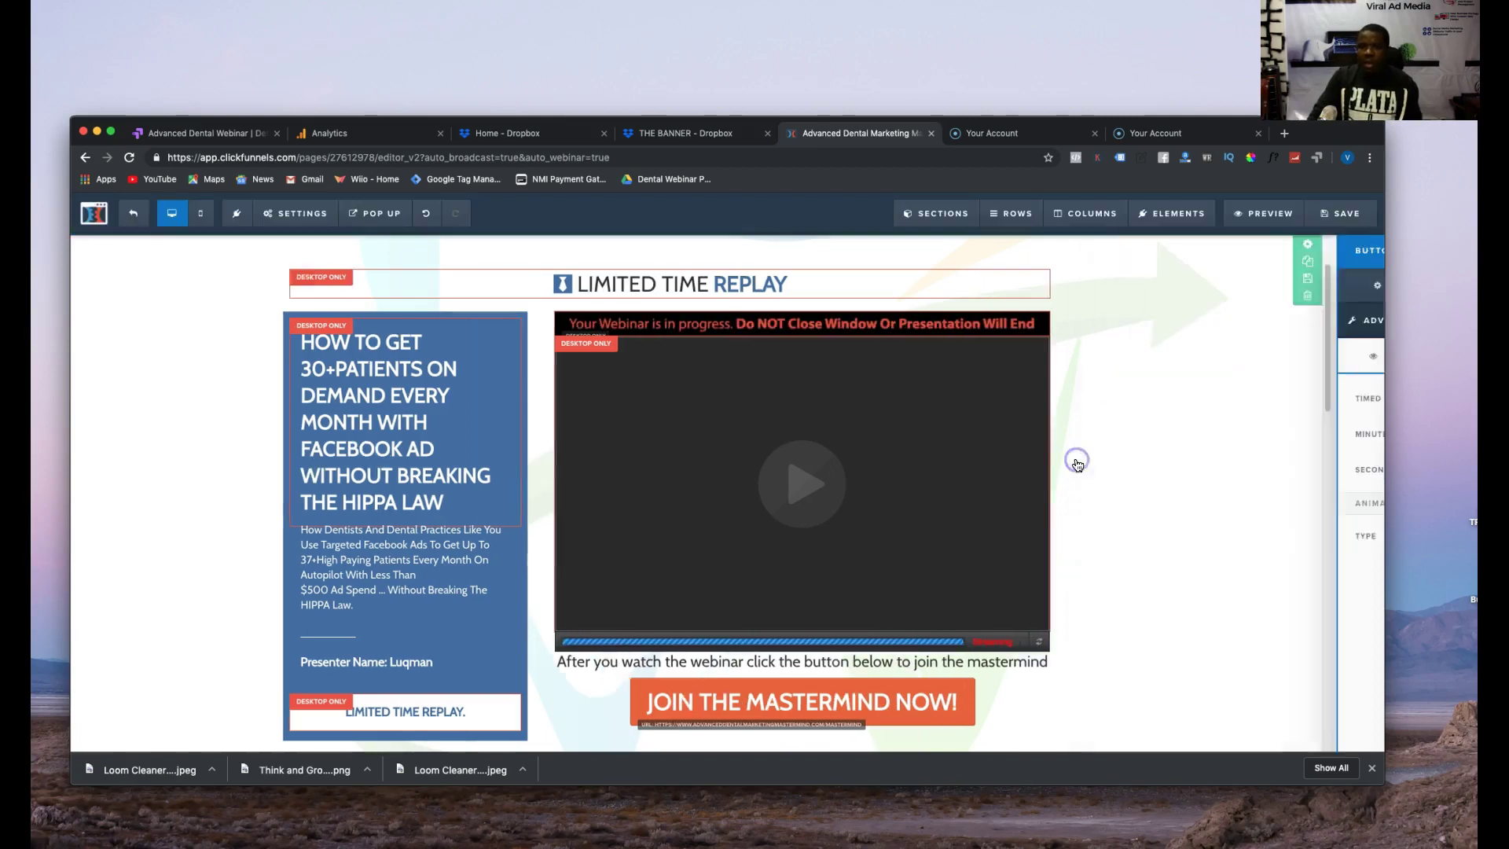
click(1337, 214)
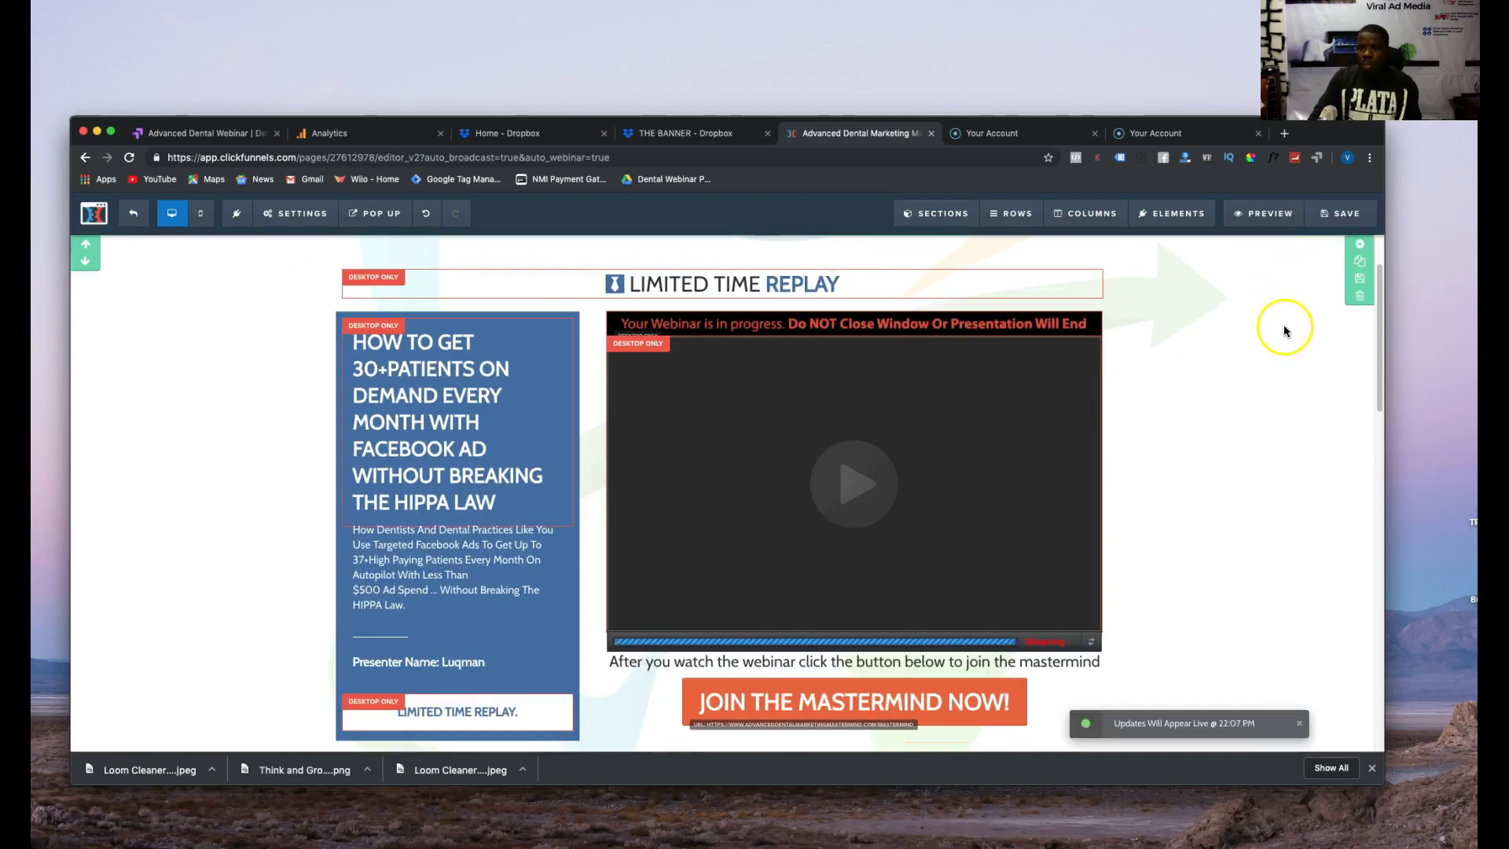
right_click(1264, 215)
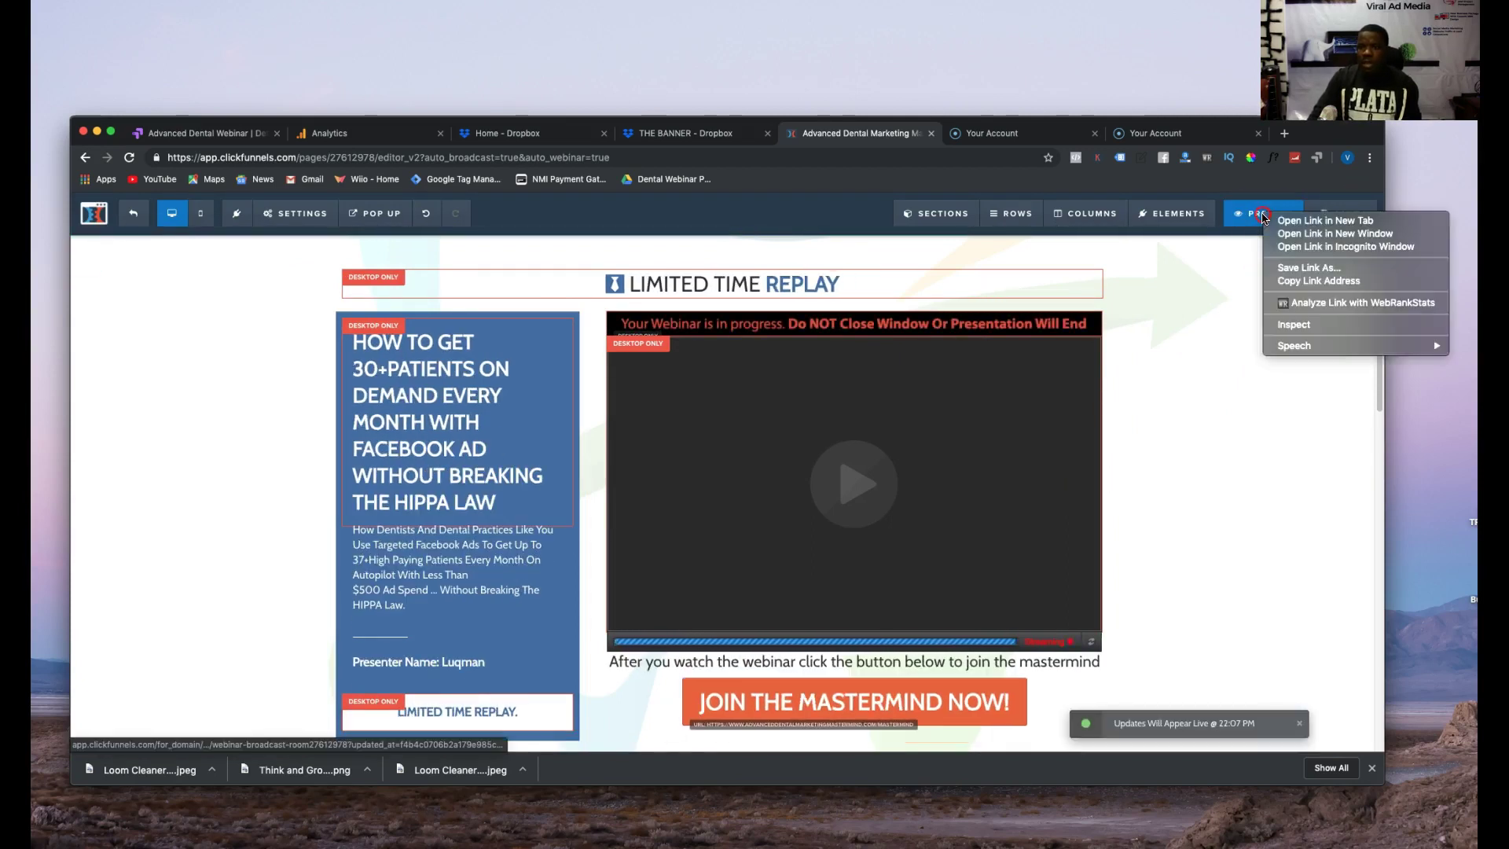
click(1325, 247)
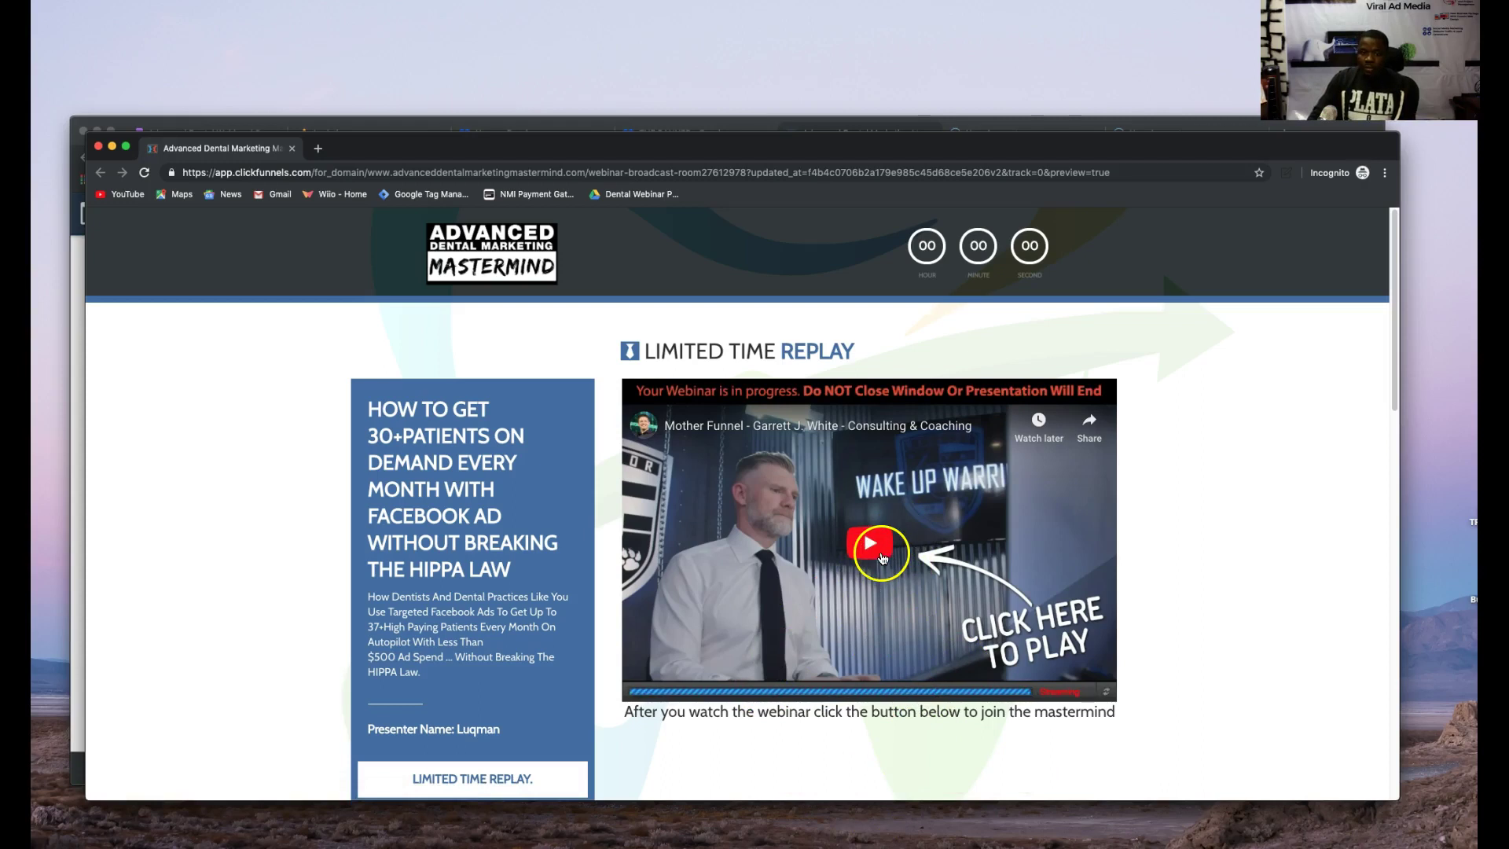
- Play the preview webinar until the Join the Mastermind button appears, then close the incognito window
click(880, 551)
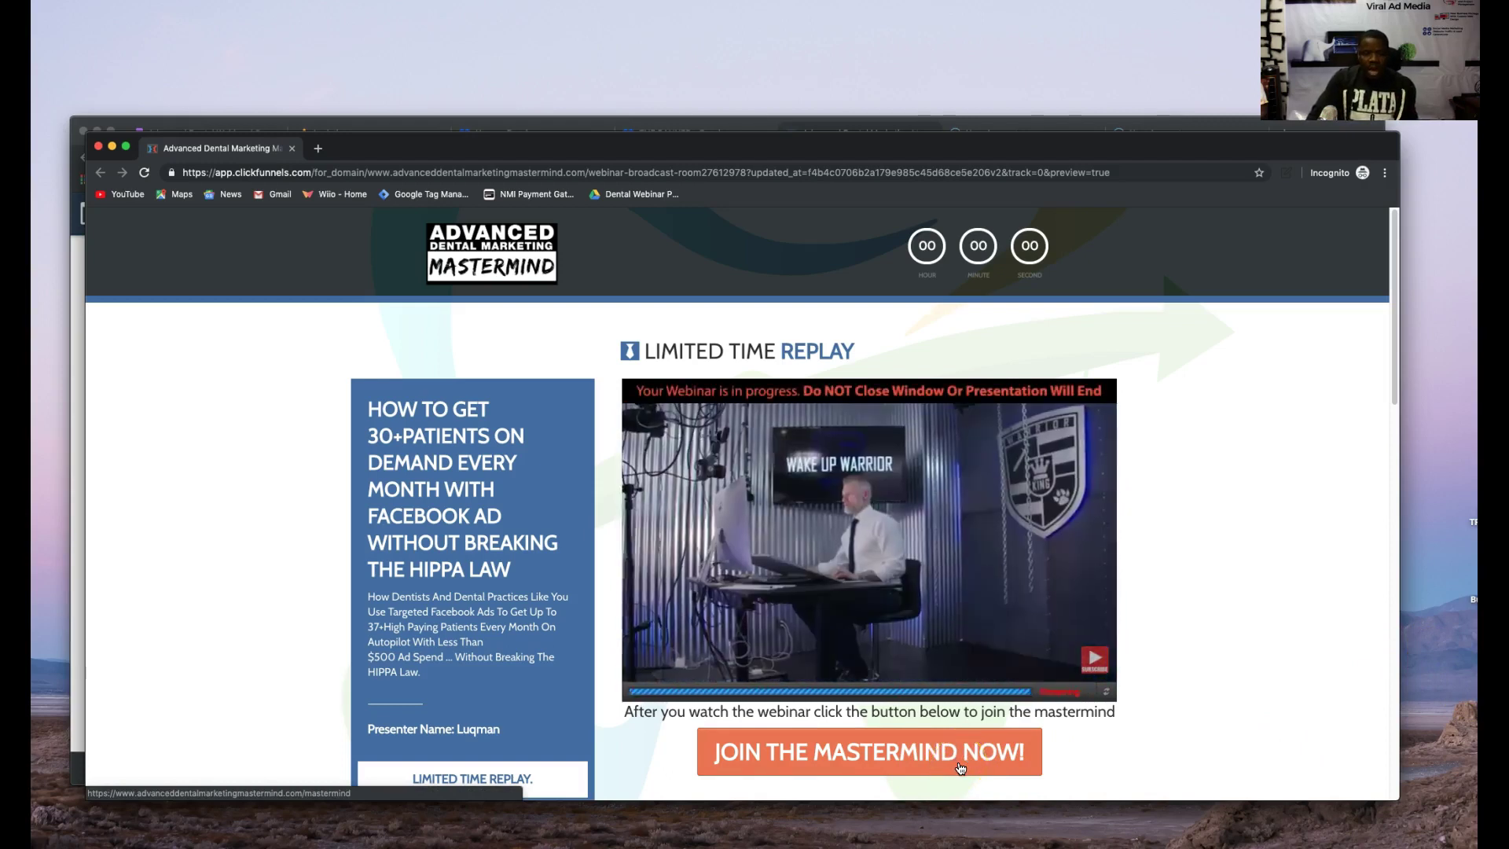
click(1013, 798)
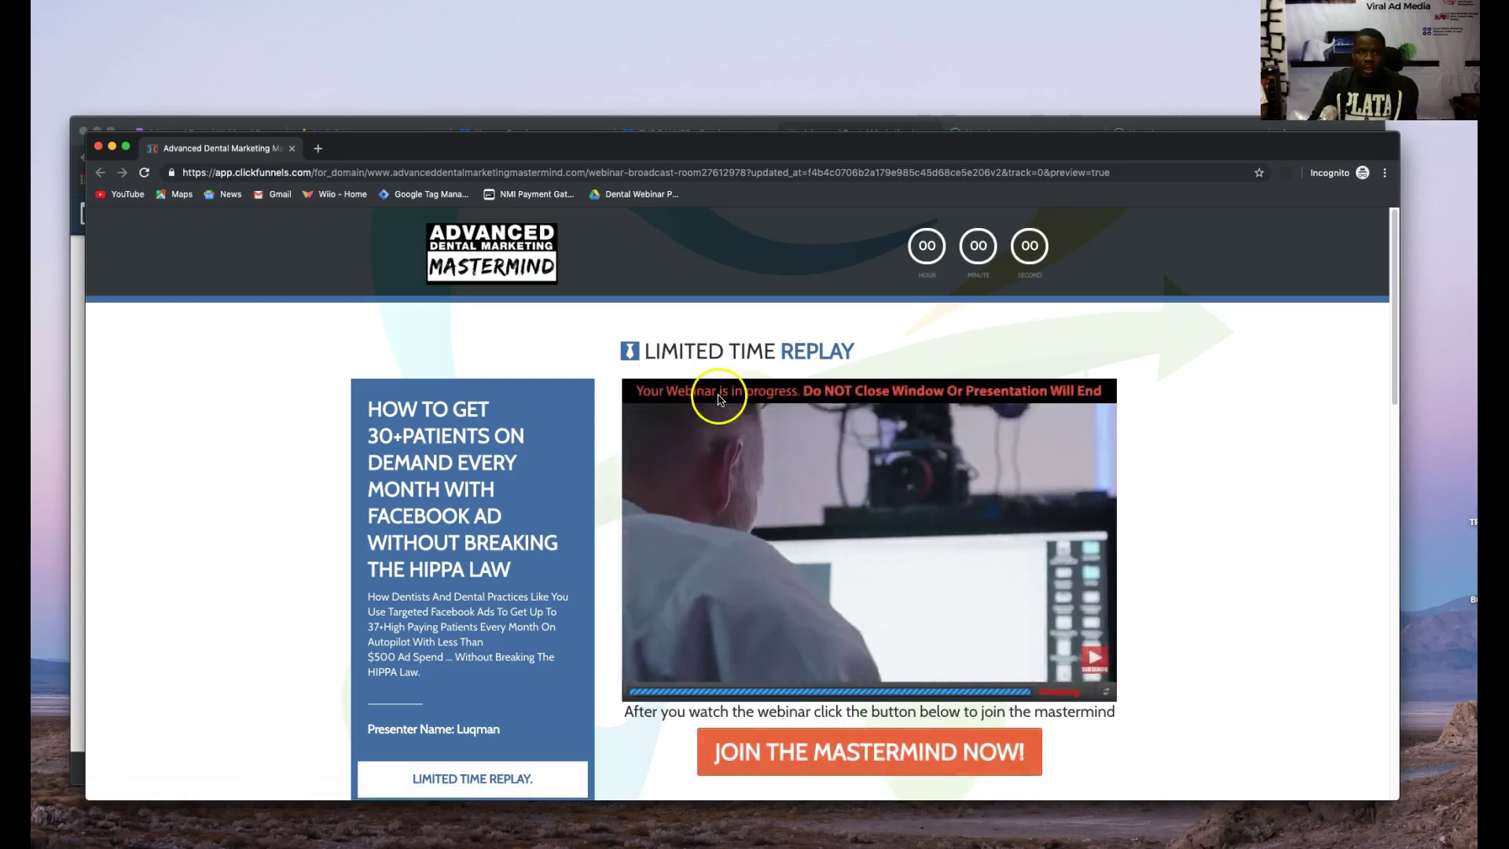
click(394, 147)
click(98, 146)
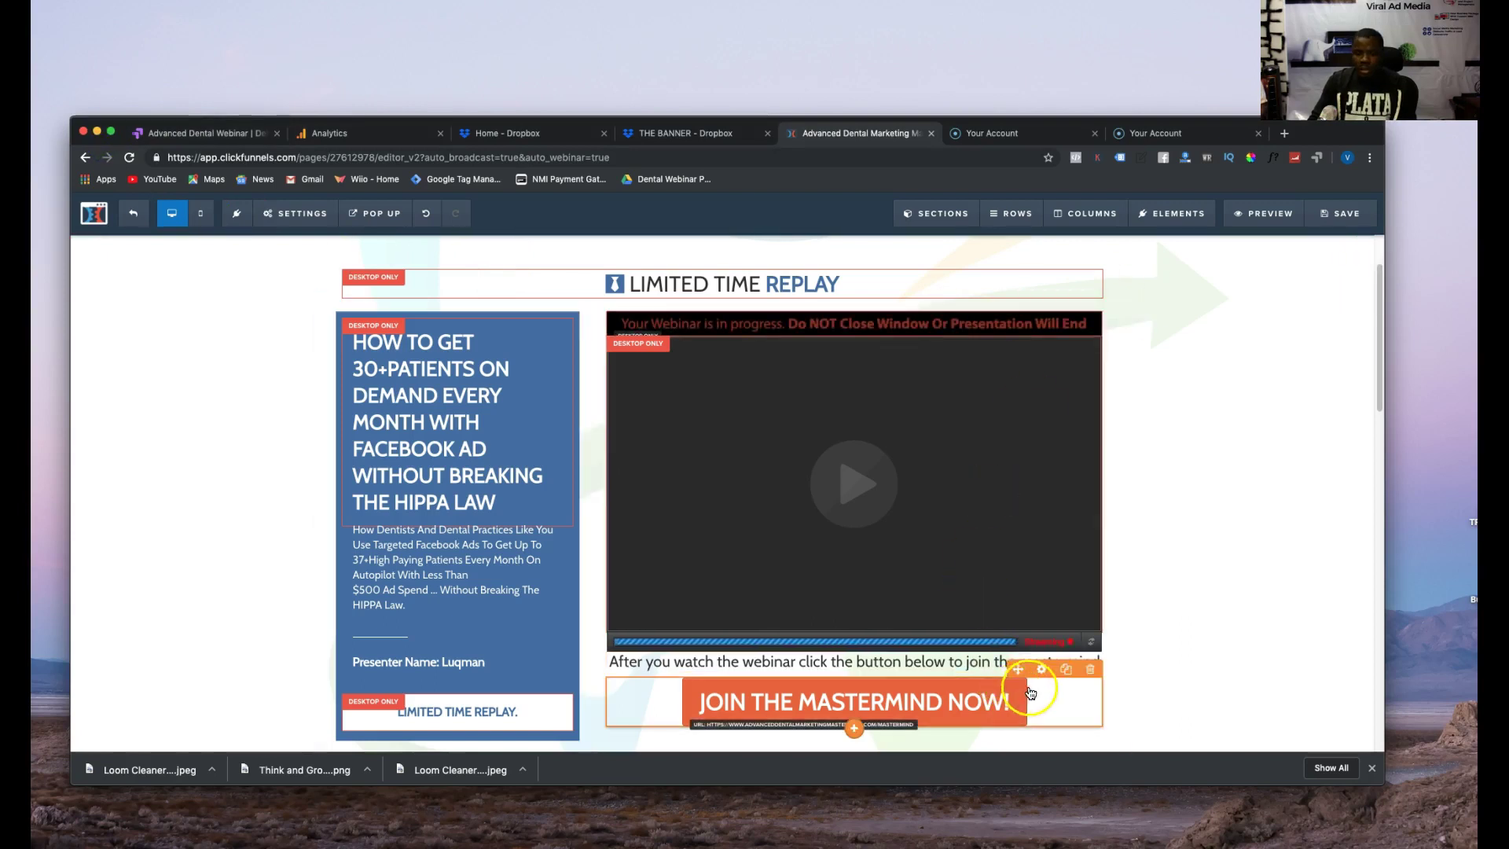
click(1038, 677)
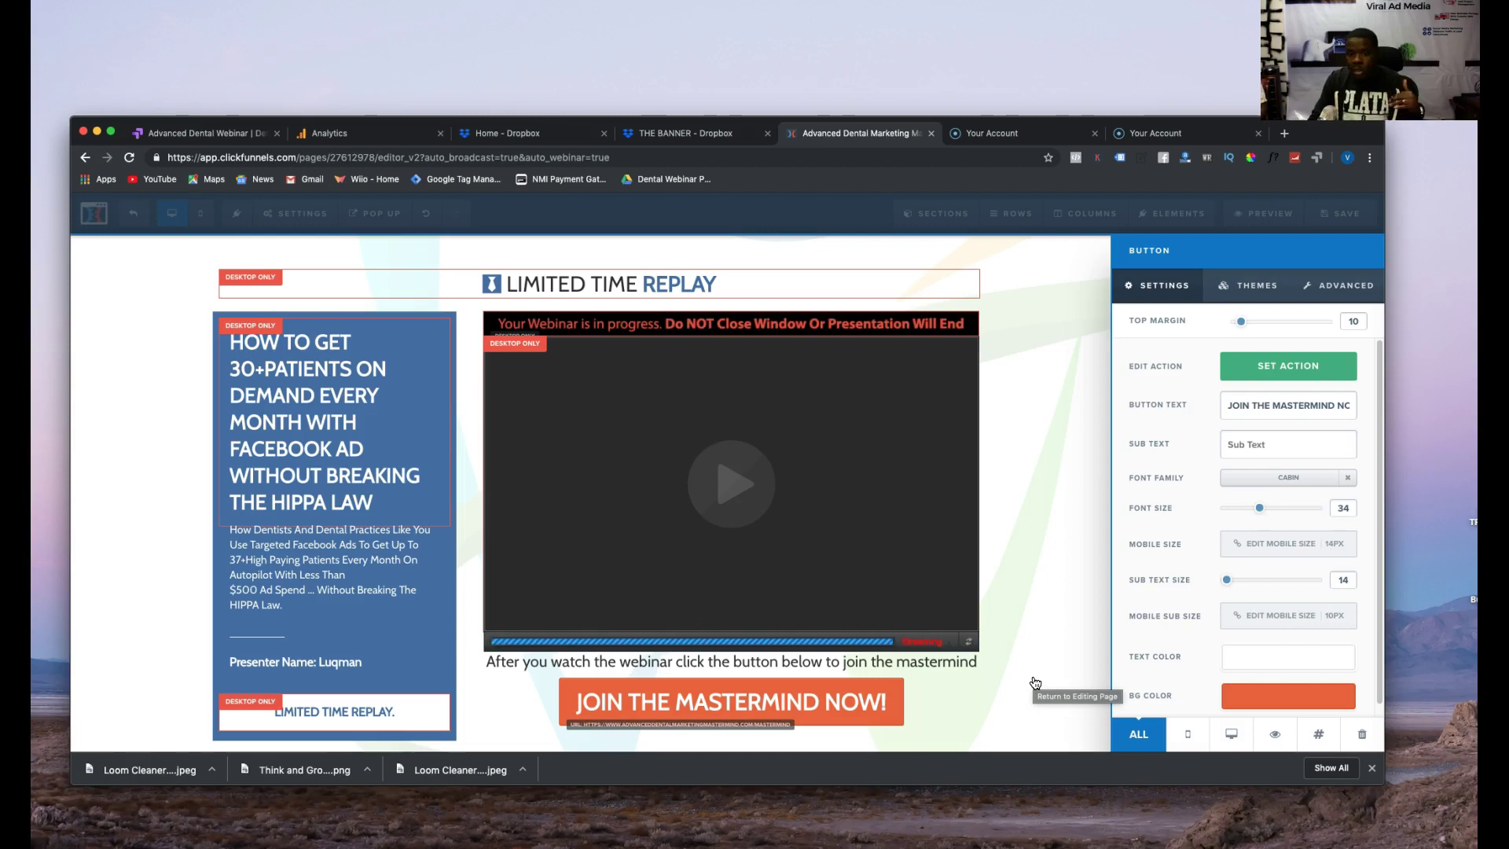
click(1344, 286)
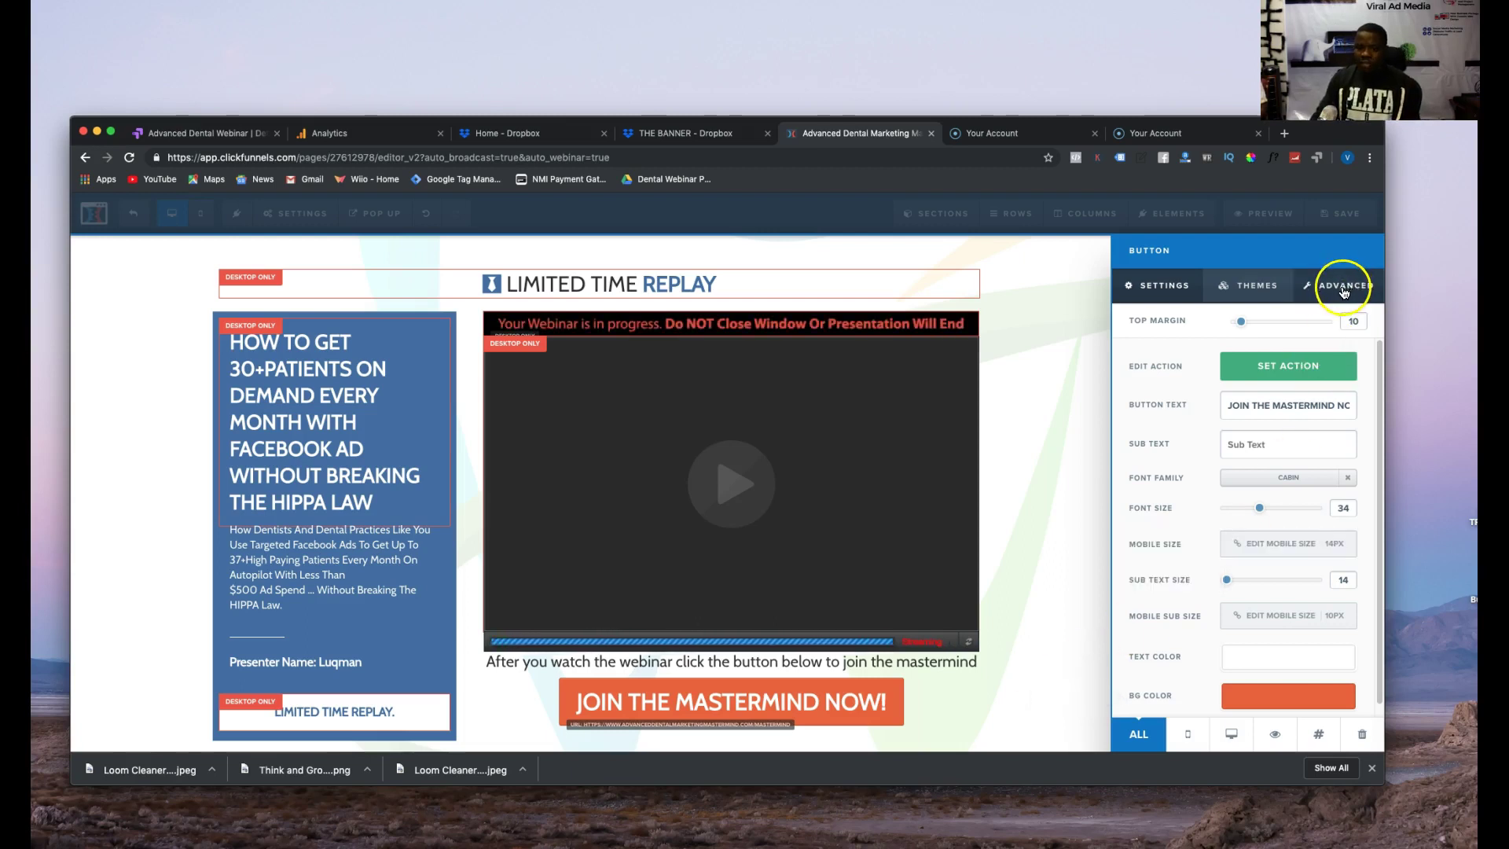
click(889, 702)
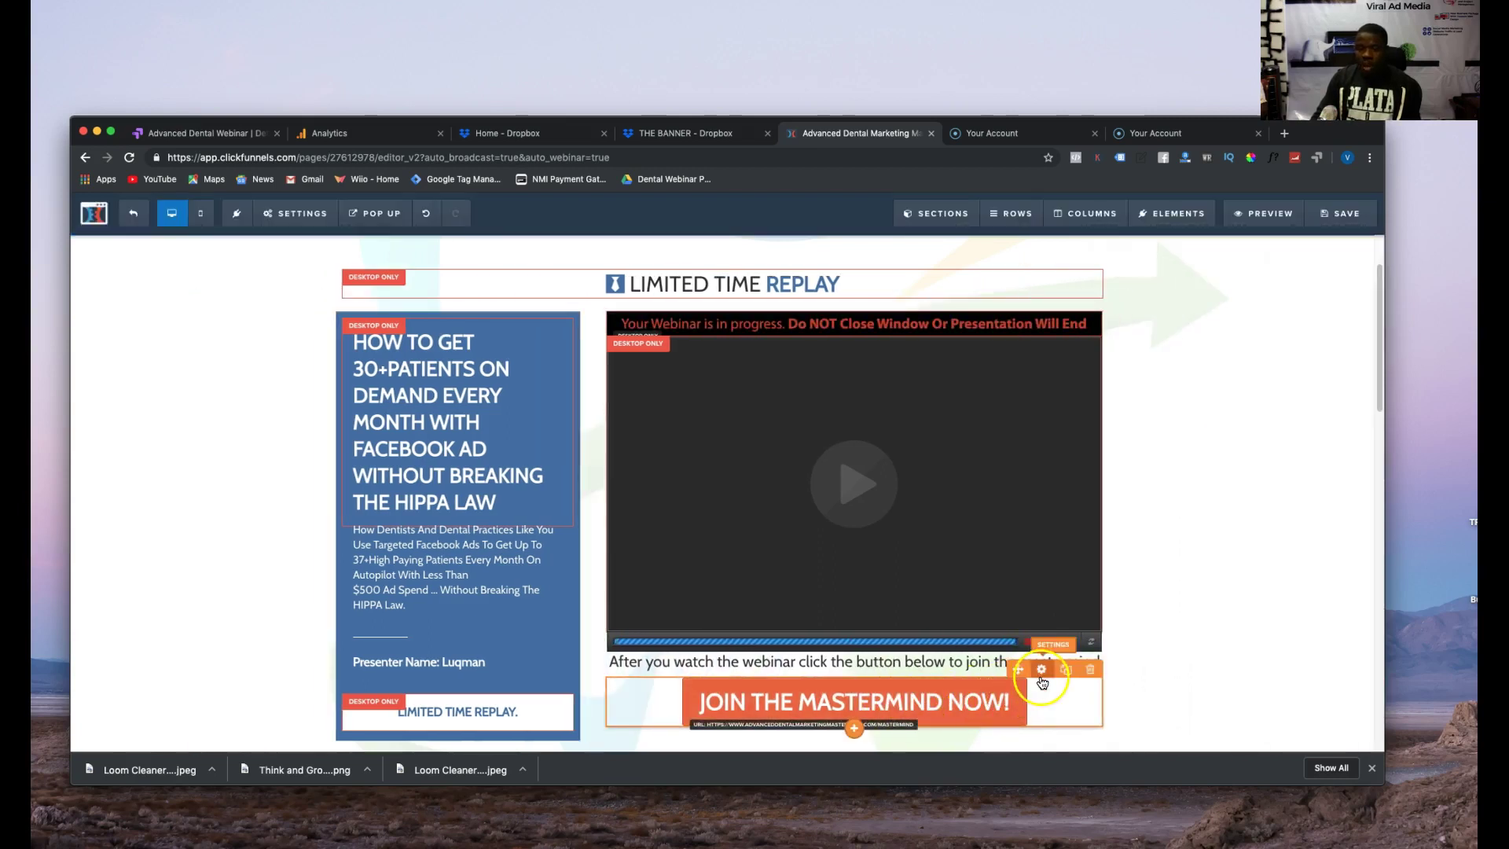
click(987, 709)
click(1280, 403)
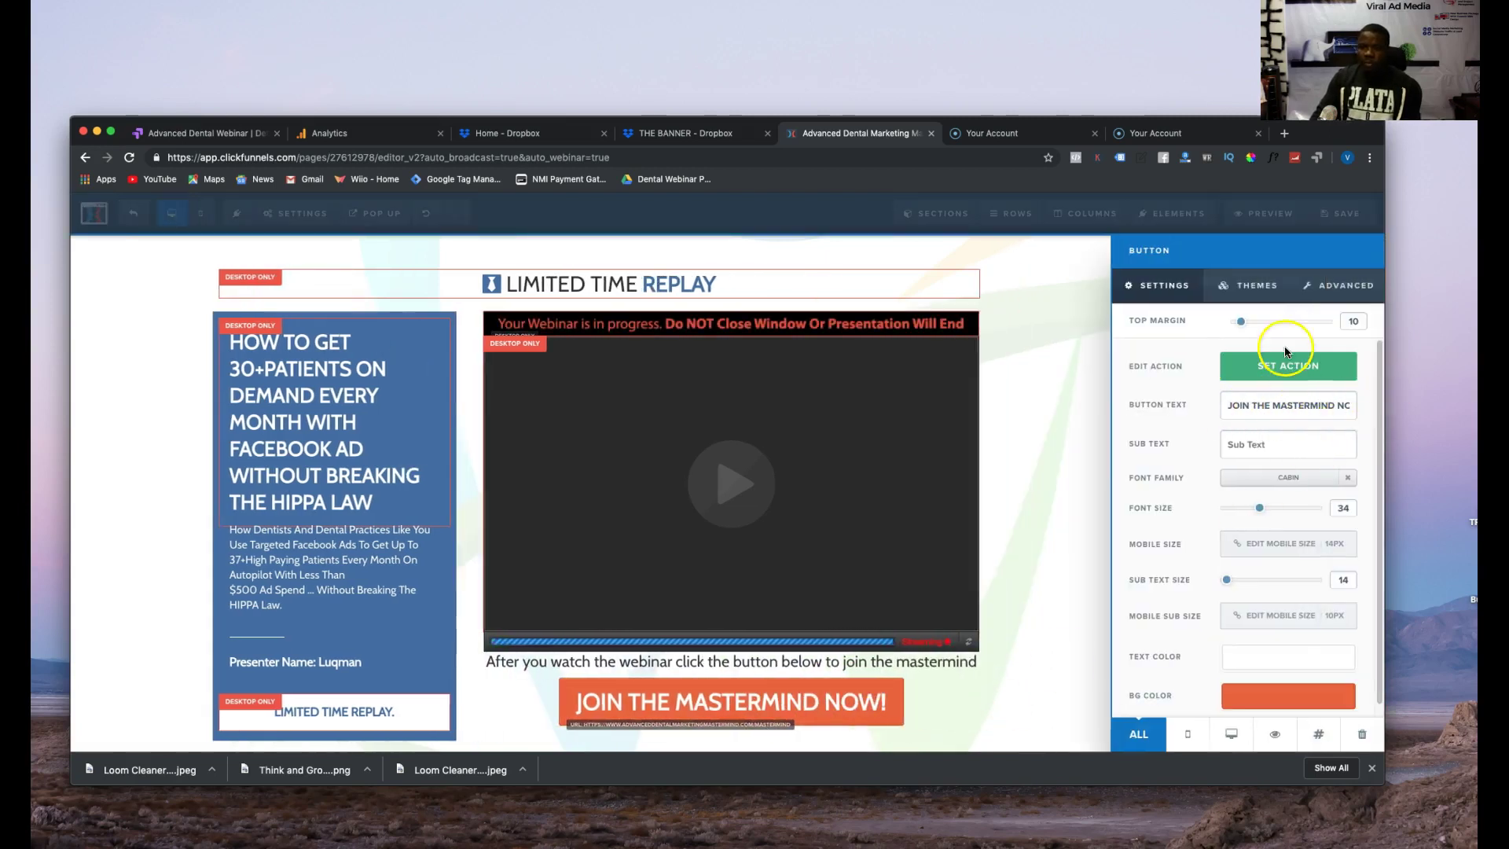
click(1285, 365)
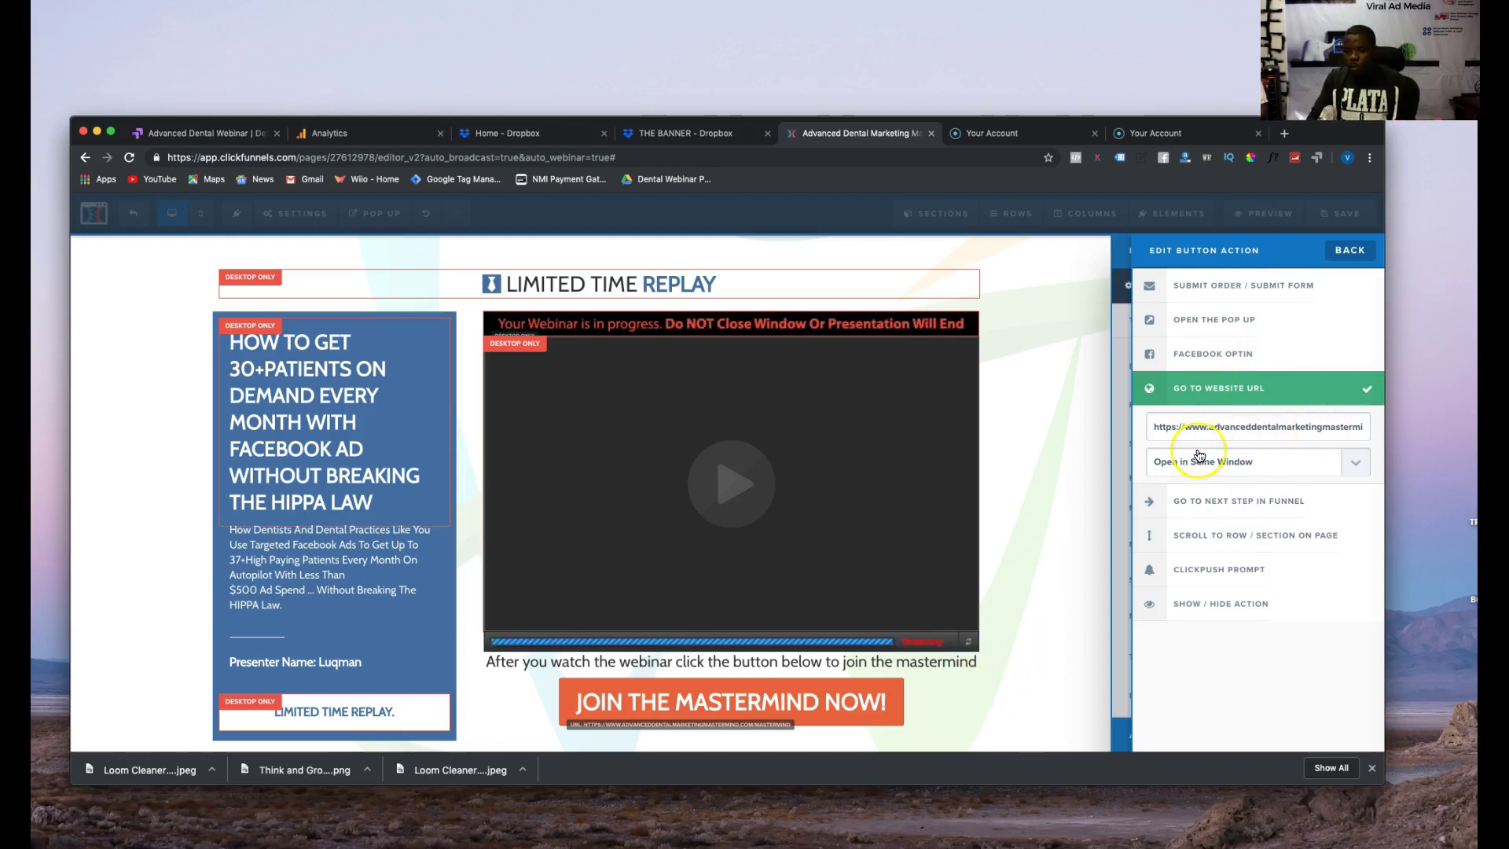
click(1067, 576)
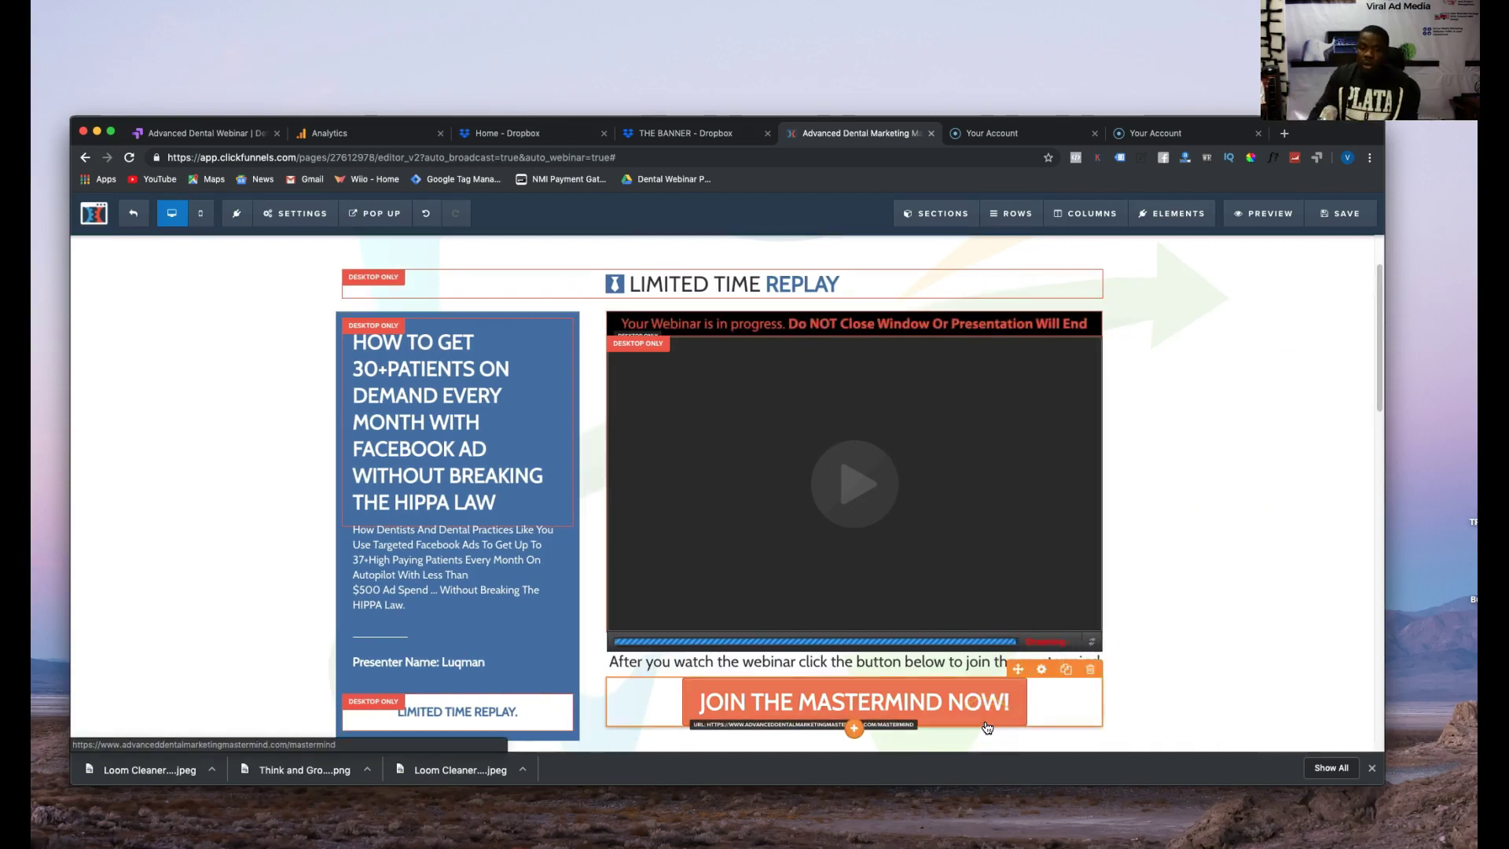
- Change the Join button's timed delay seconds from 10 to 15 and close the settings panel
click(1042, 672)
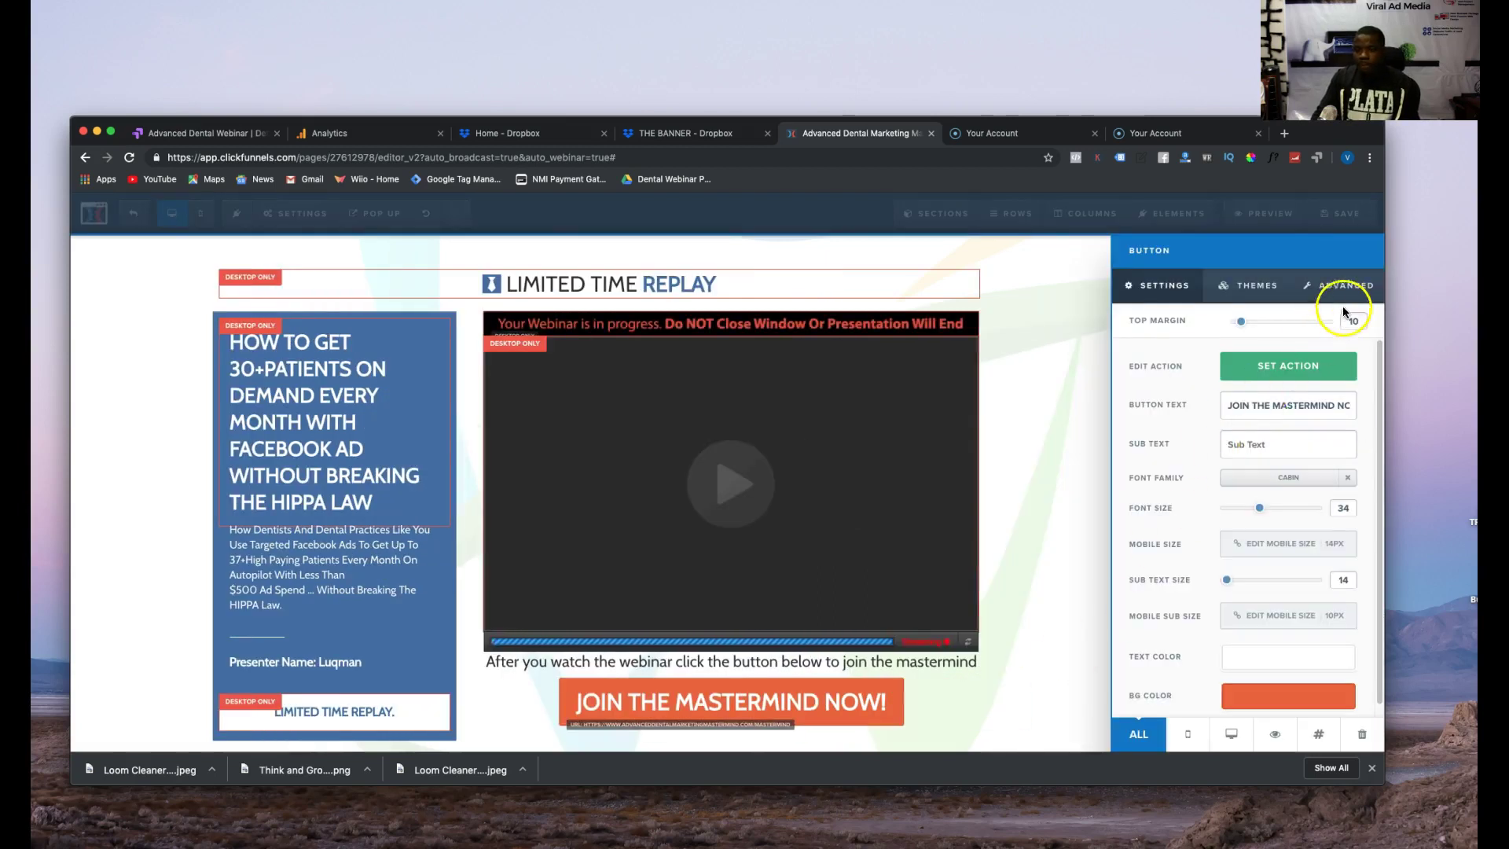
click(1339, 292)
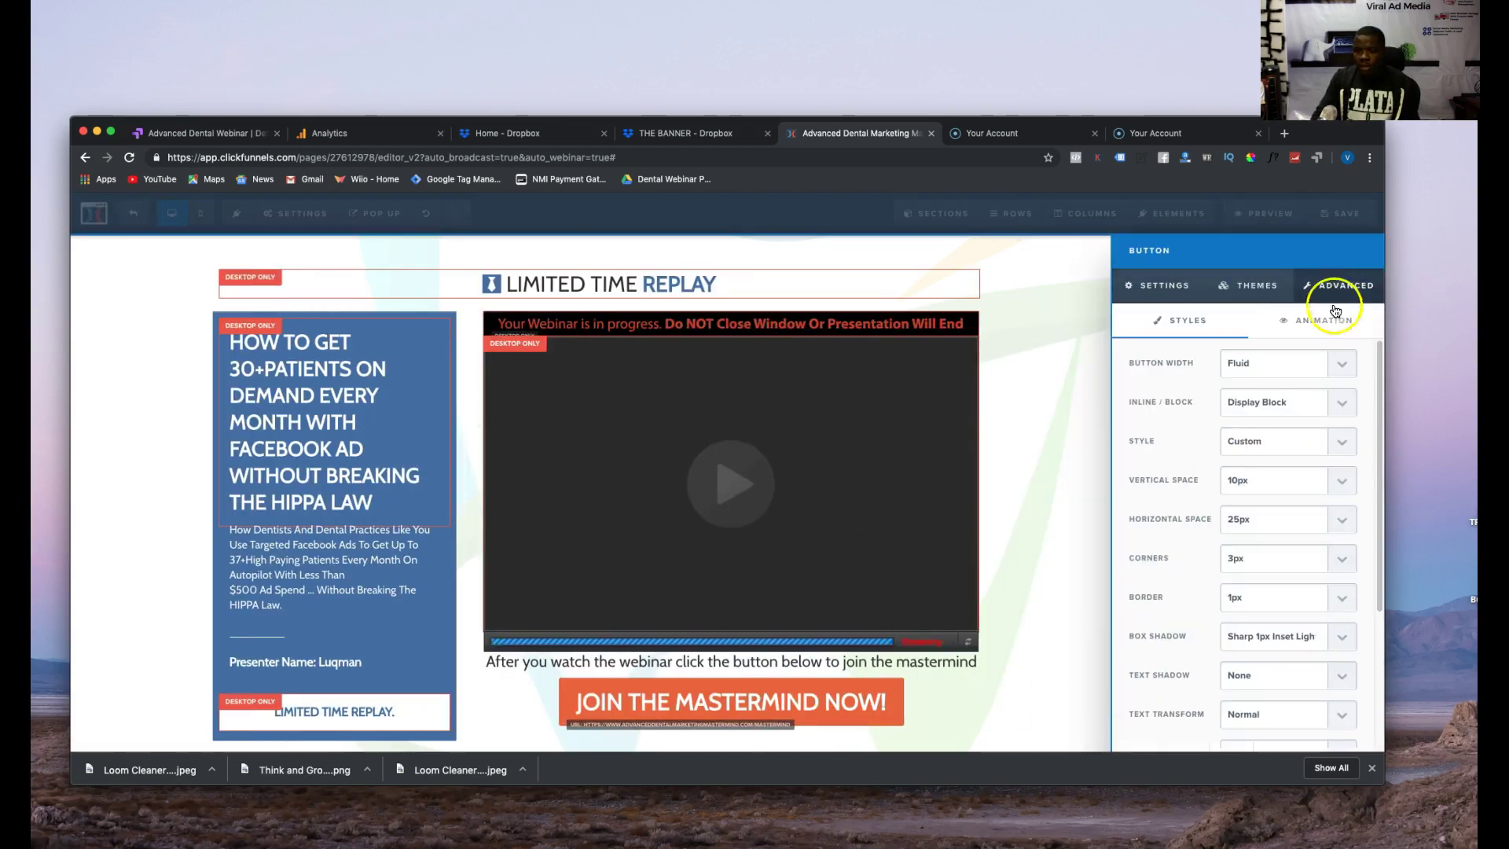
click(1323, 323)
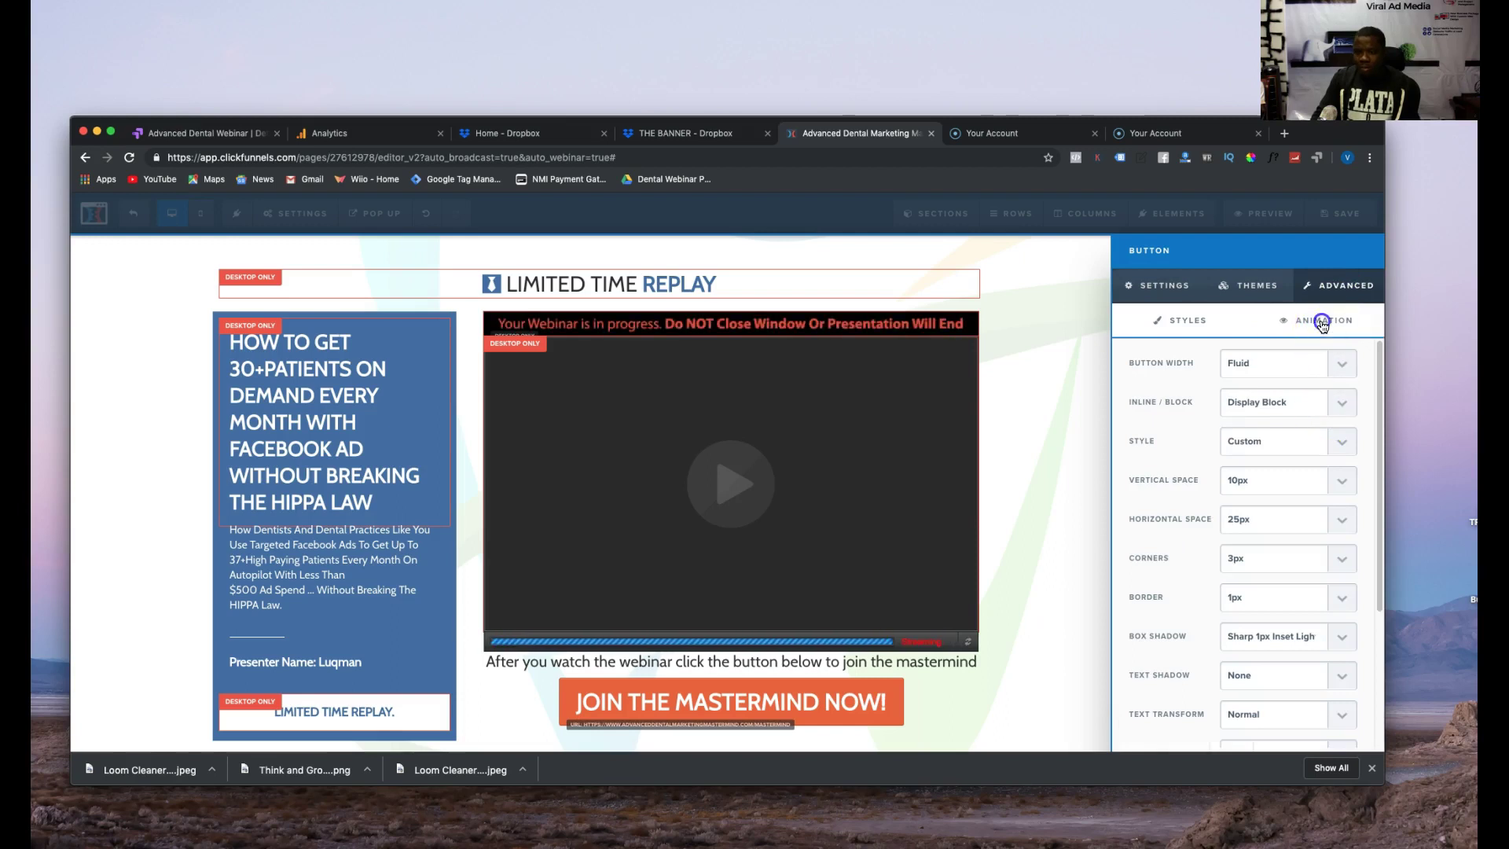
click(1249, 434)
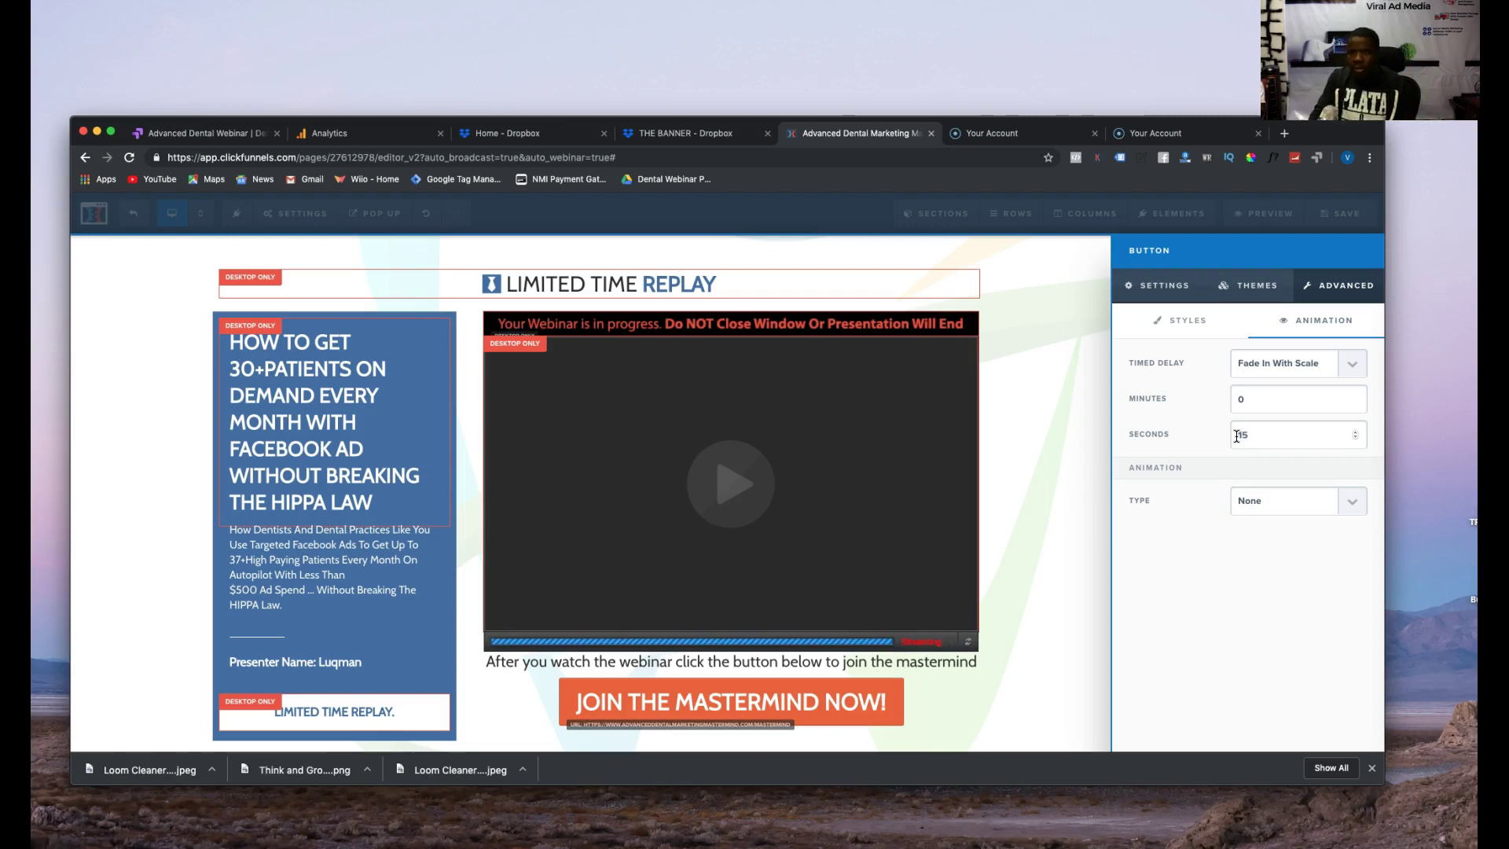
click(1066, 568)
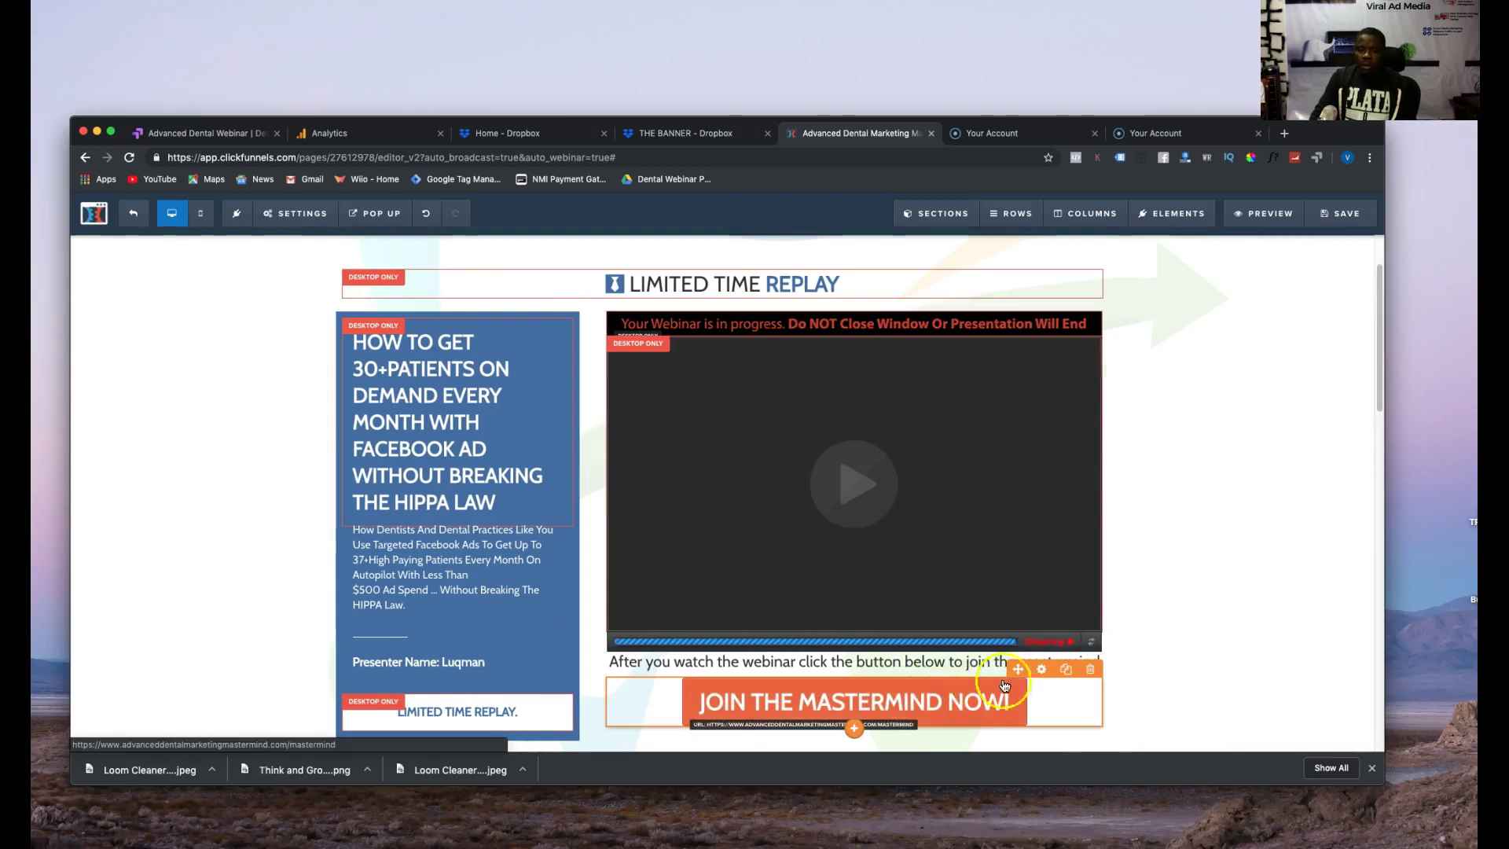
- Save the updated 15-second delay and open the page preview in an incognito window
click(1351, 225)
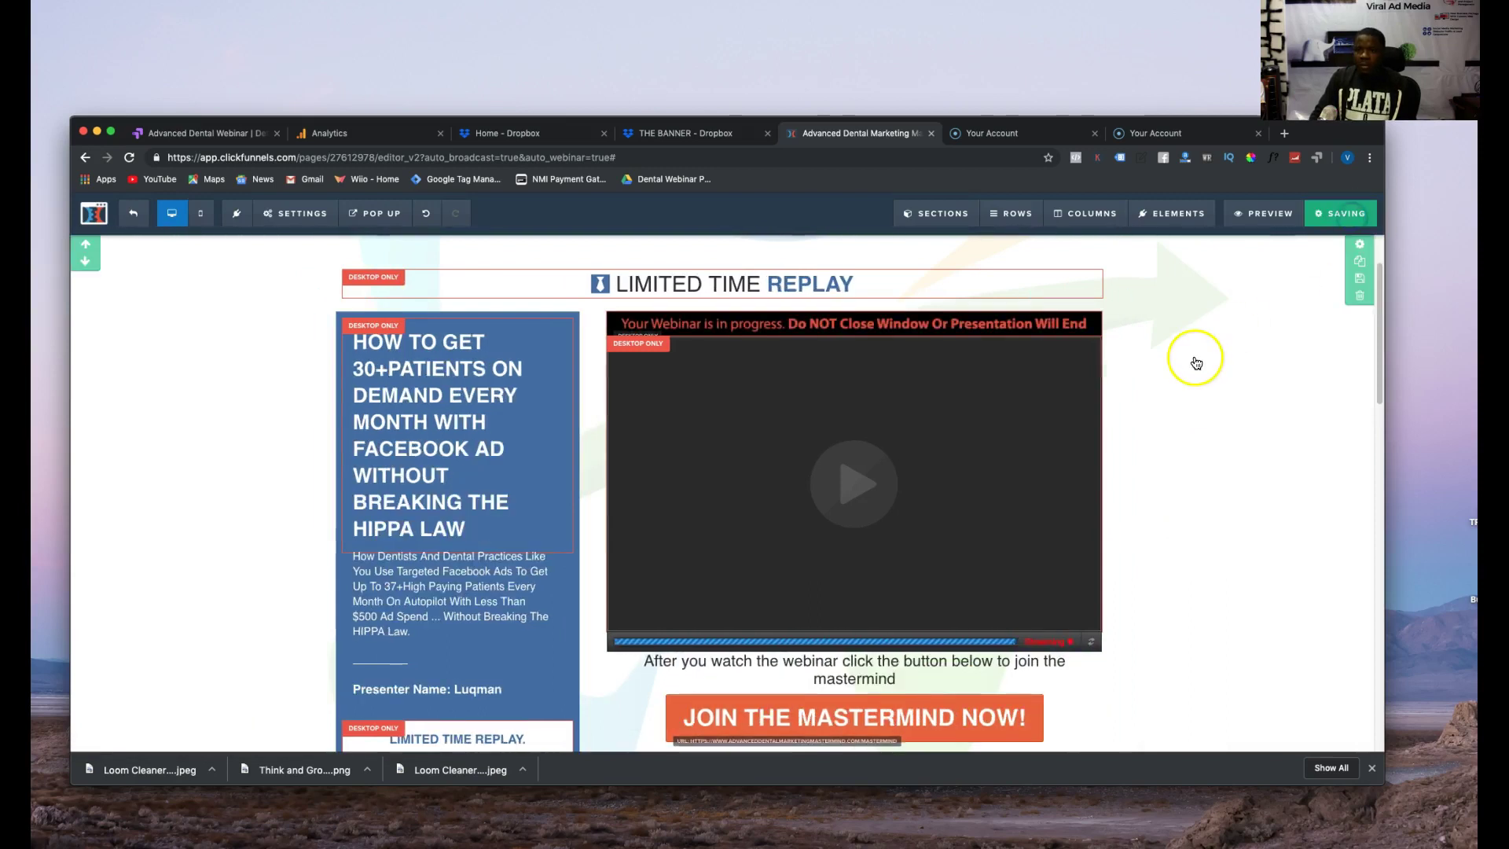
right_click(1277, 225)
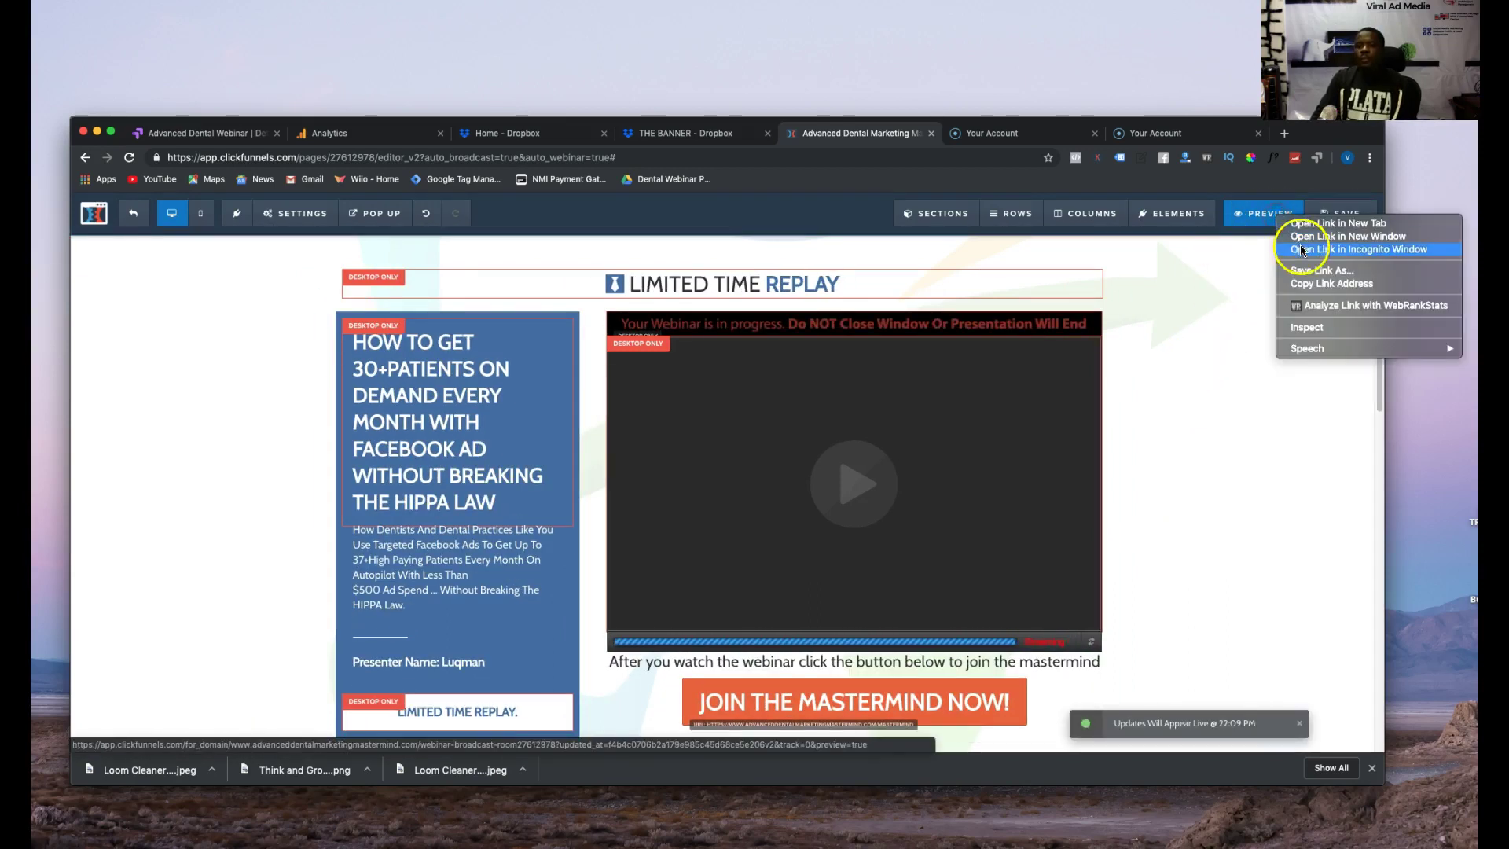
click(1302, 244)
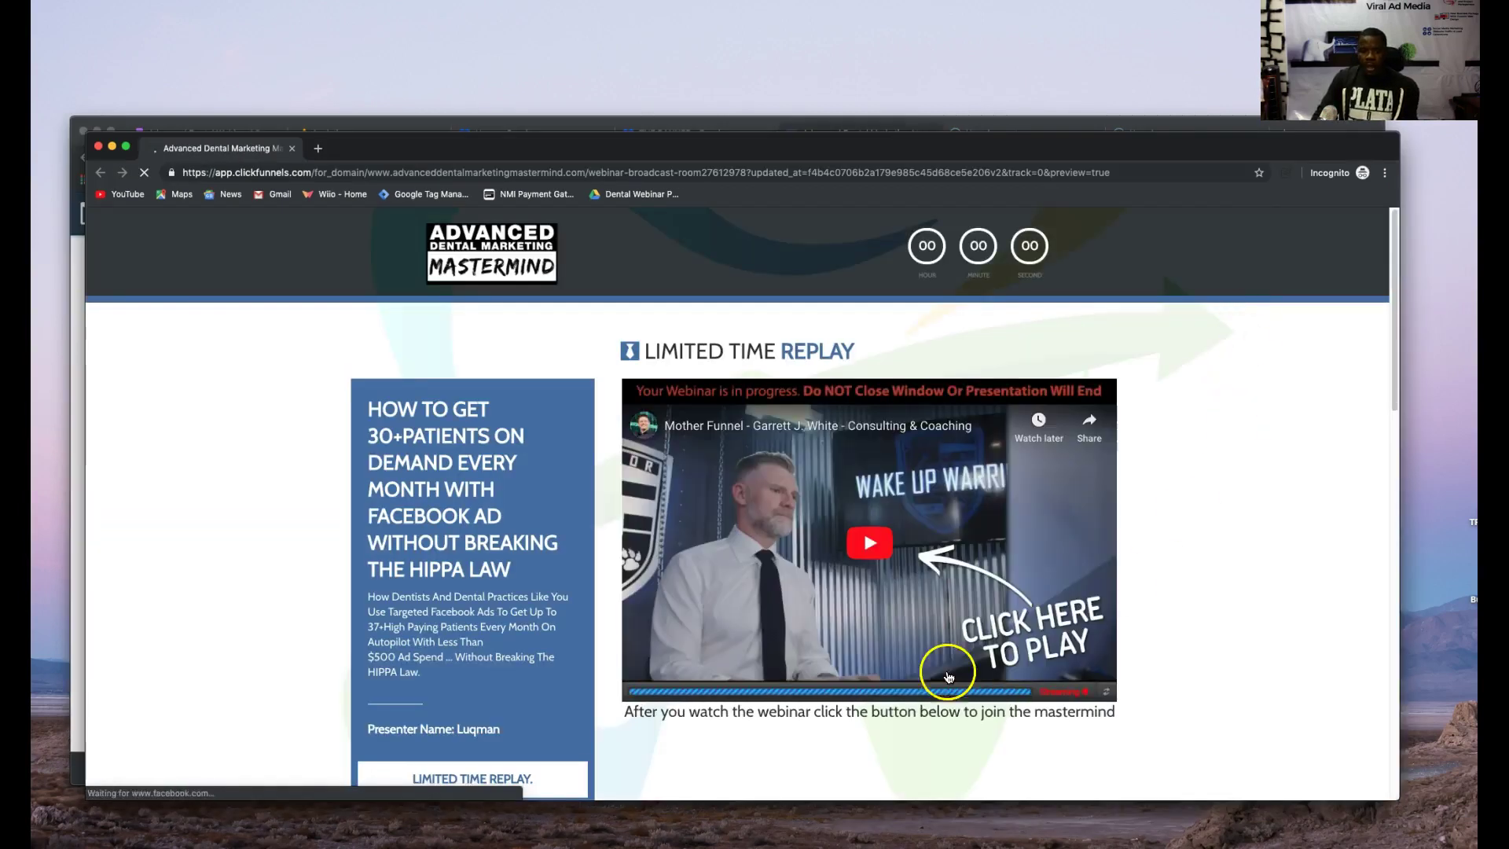
- Play the webinar, confirm the delayed Join button opens Secure Checkout, then close the preview
click(869, 543)
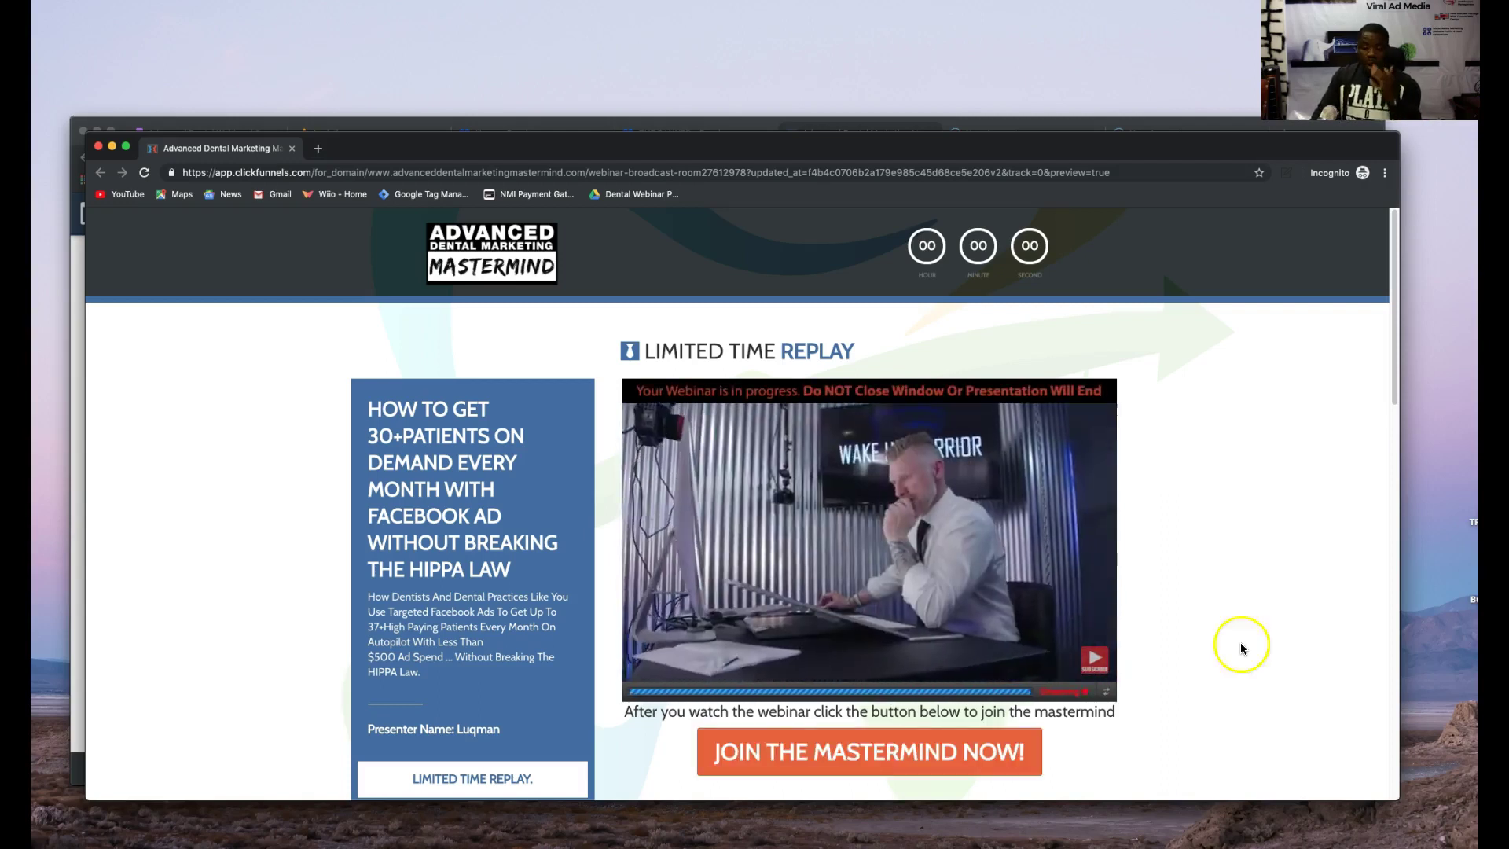
click(992, 759)
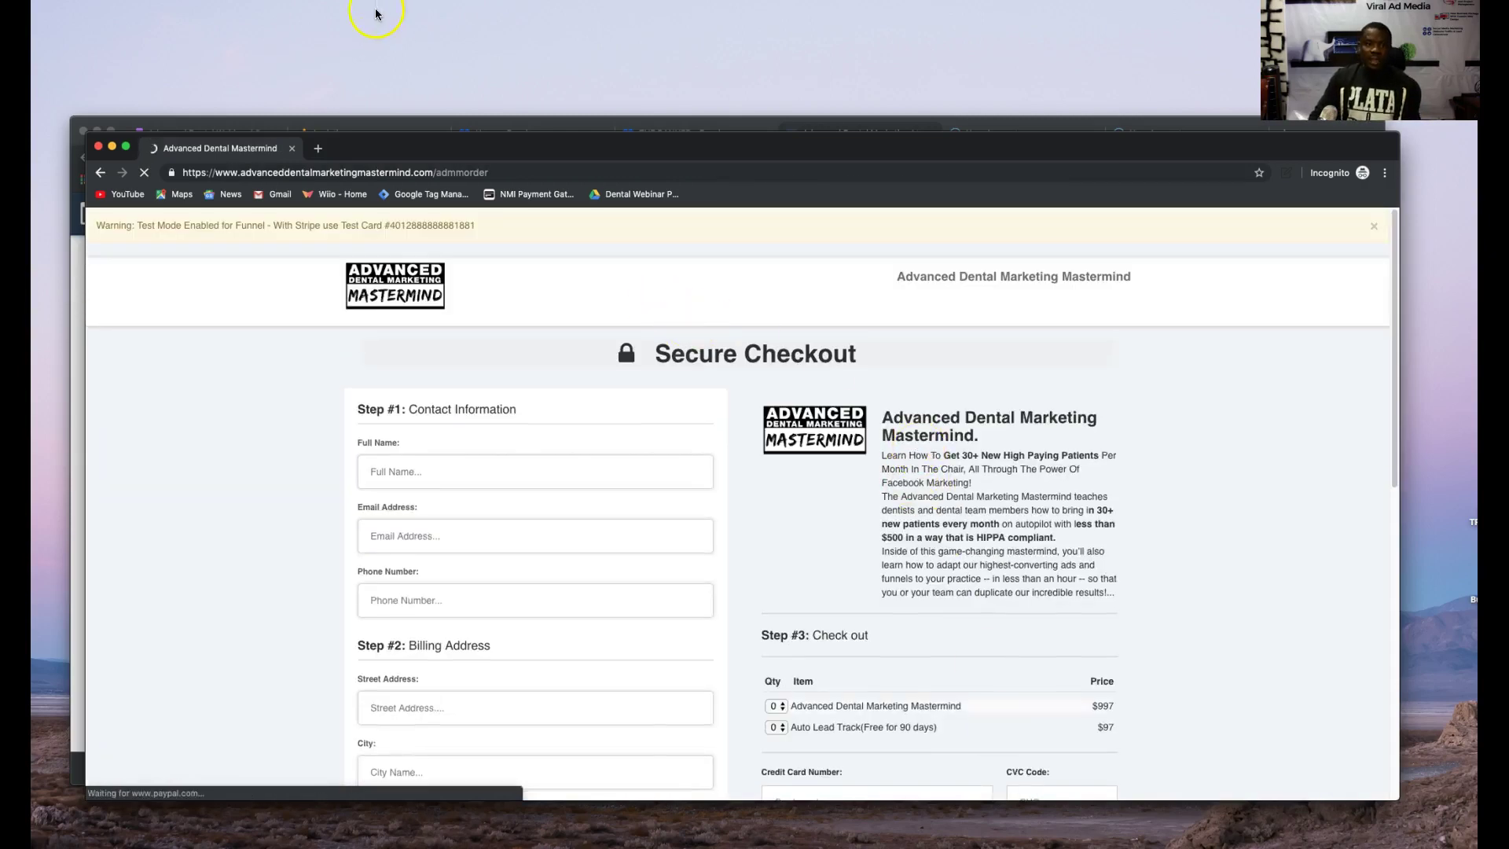
click(291, 150)
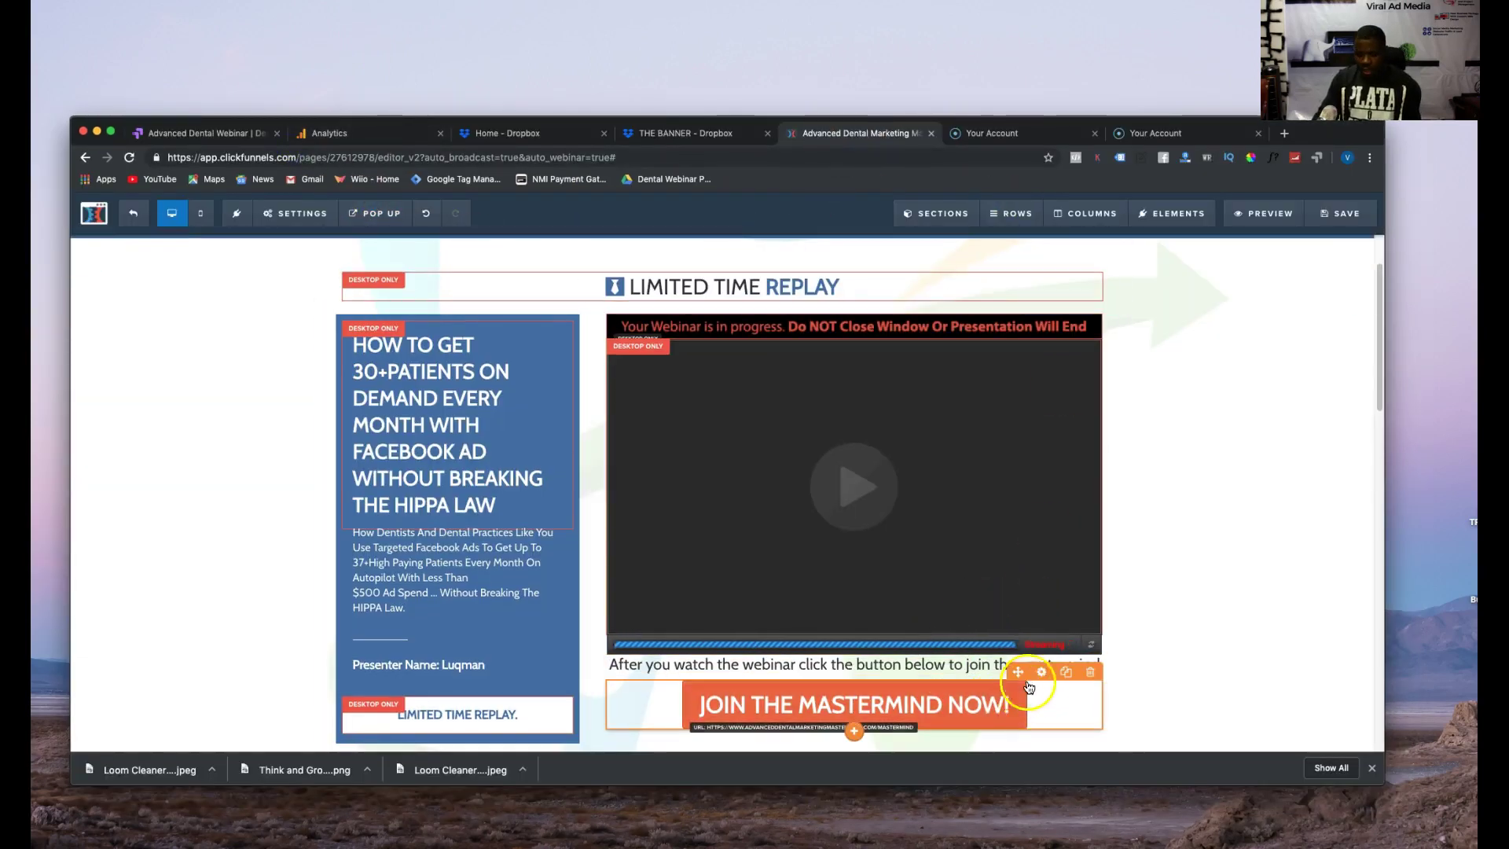
- Set the Join button's Advanced animation trigger type to On Page Load
click(1036, 682)
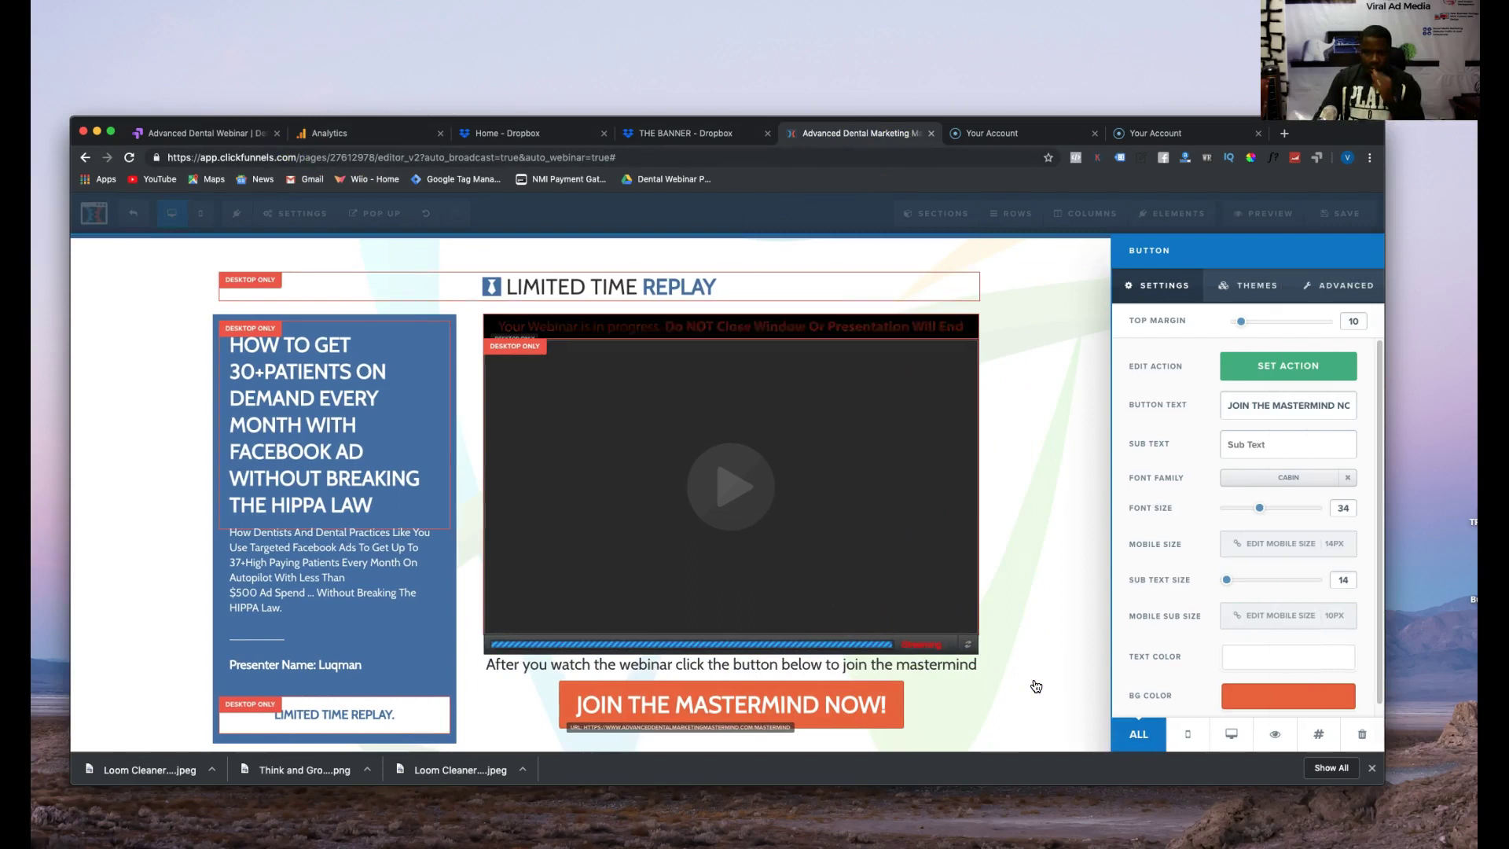
click(1340, 288)
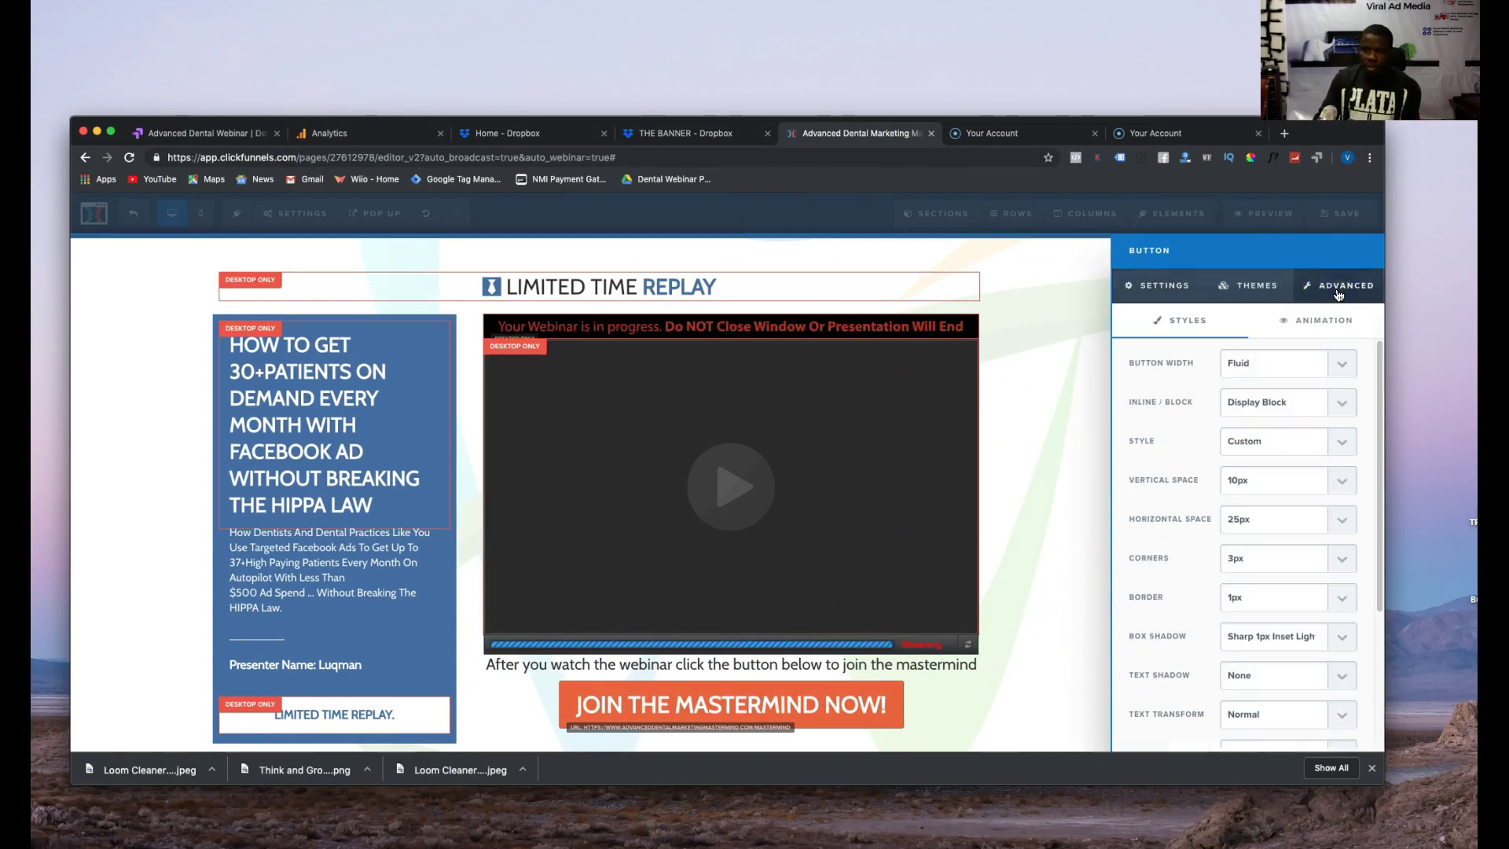
click(1325, 330)
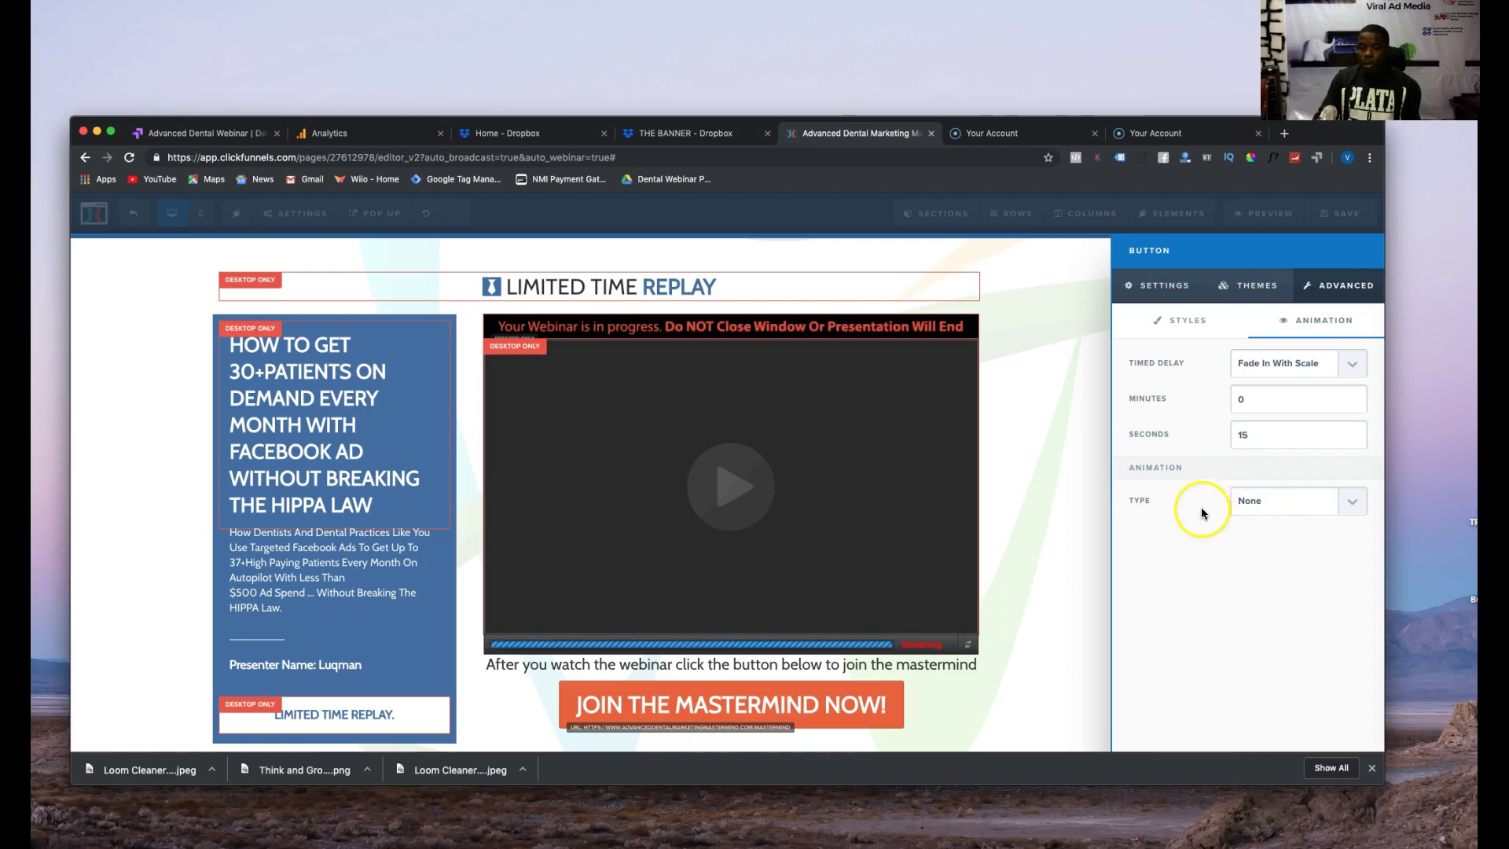
click(1241, 516)
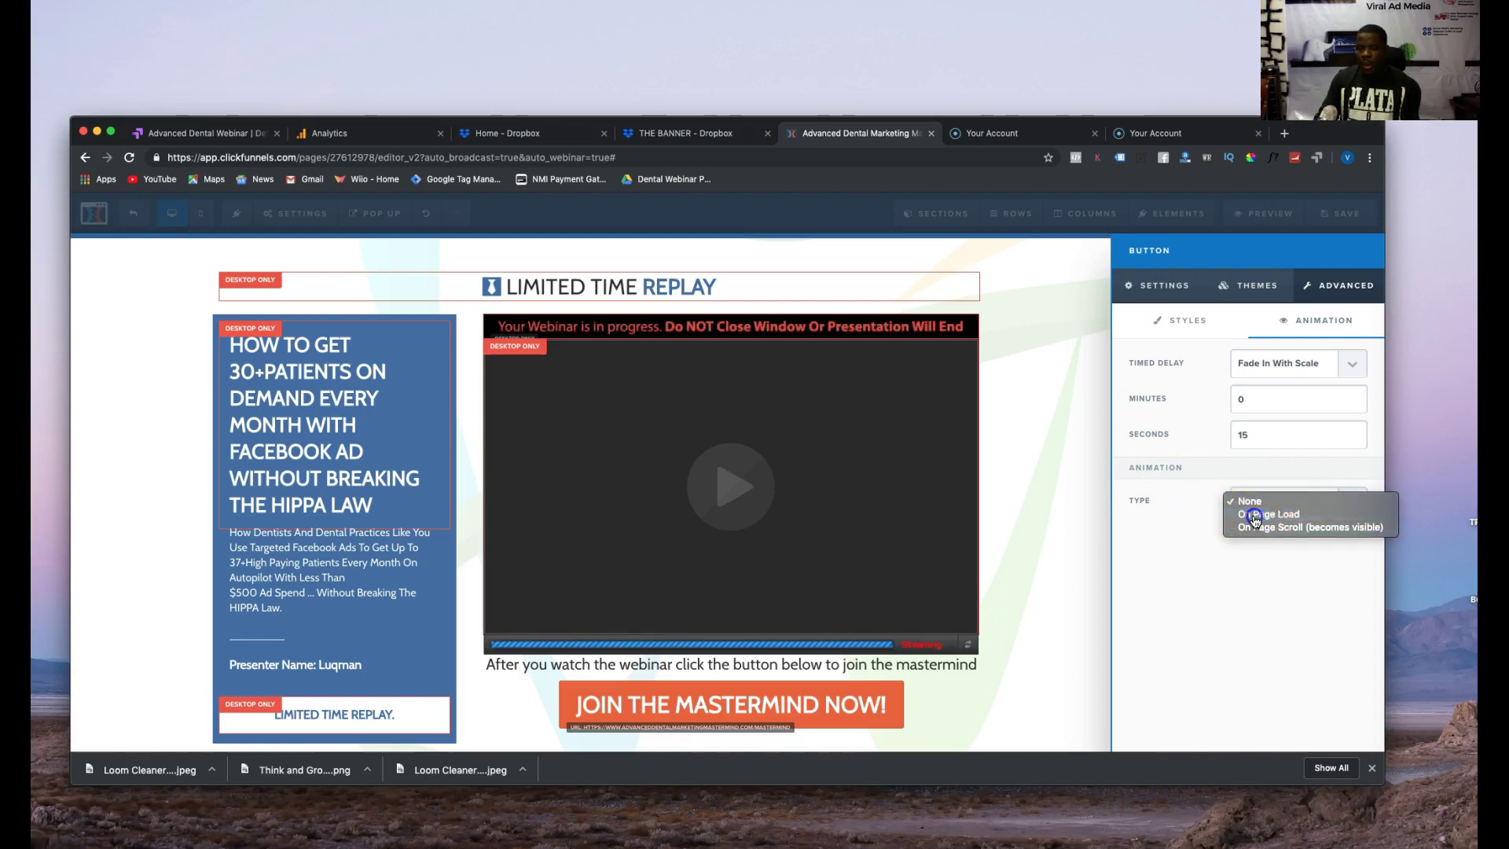
click(1255, 516)
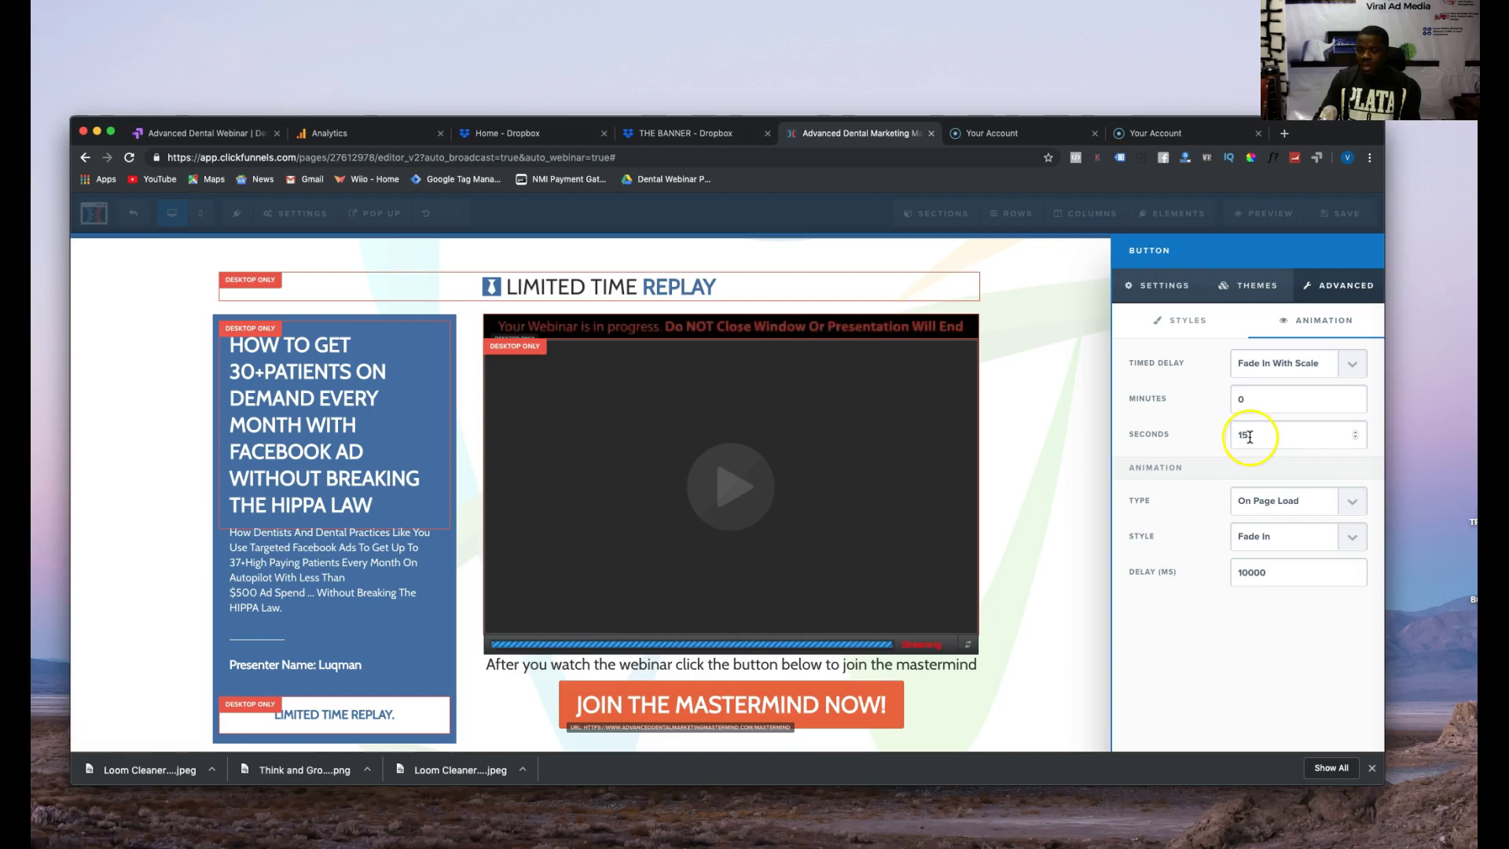
- Set the button's page-load fade-in delay to 15000 ms, reselect On Page Load, and save the page
click(1277, 578)
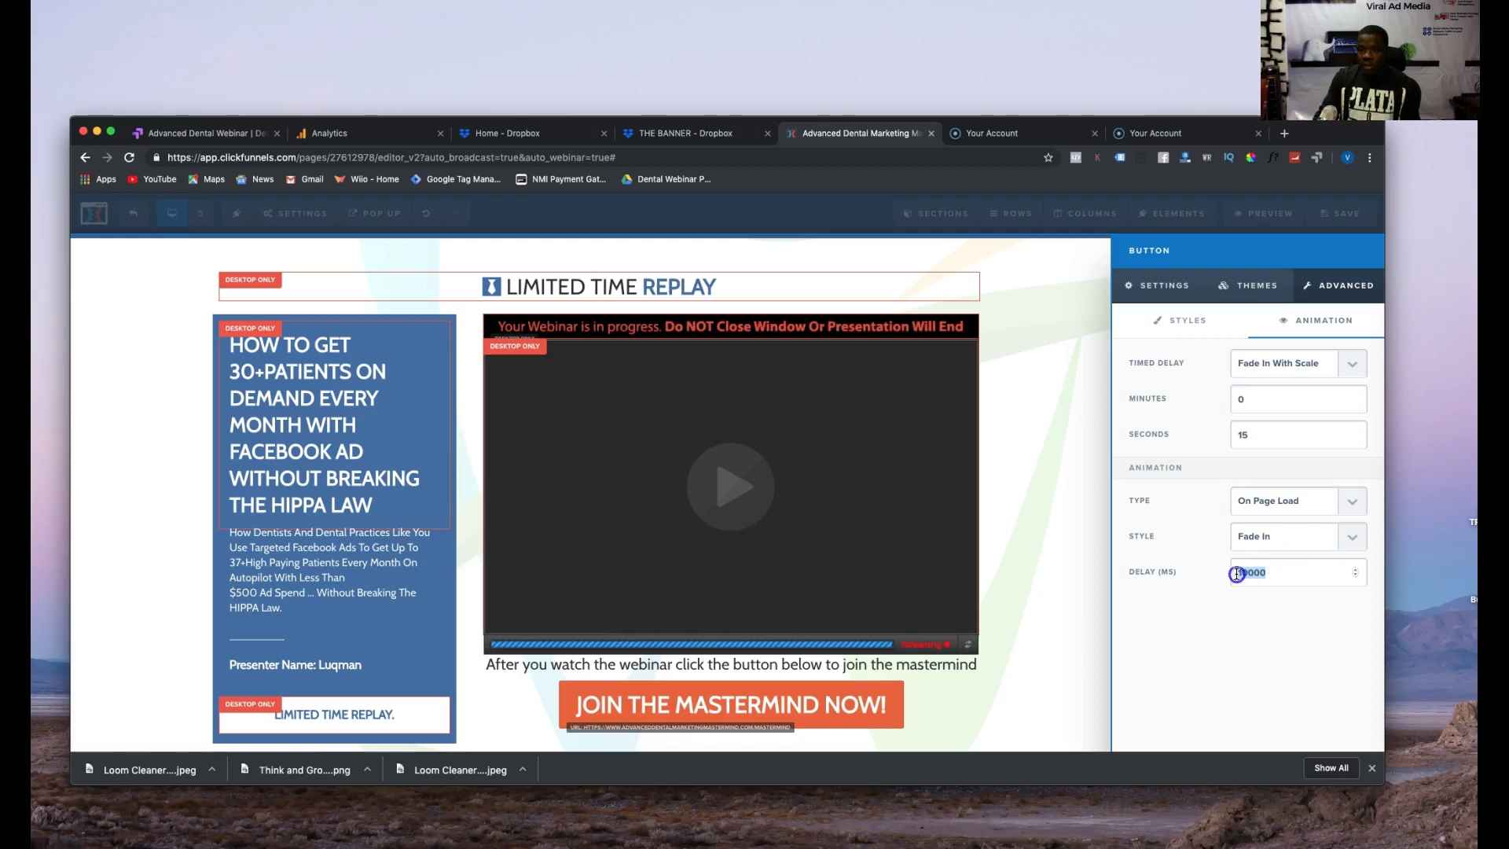
text(00)
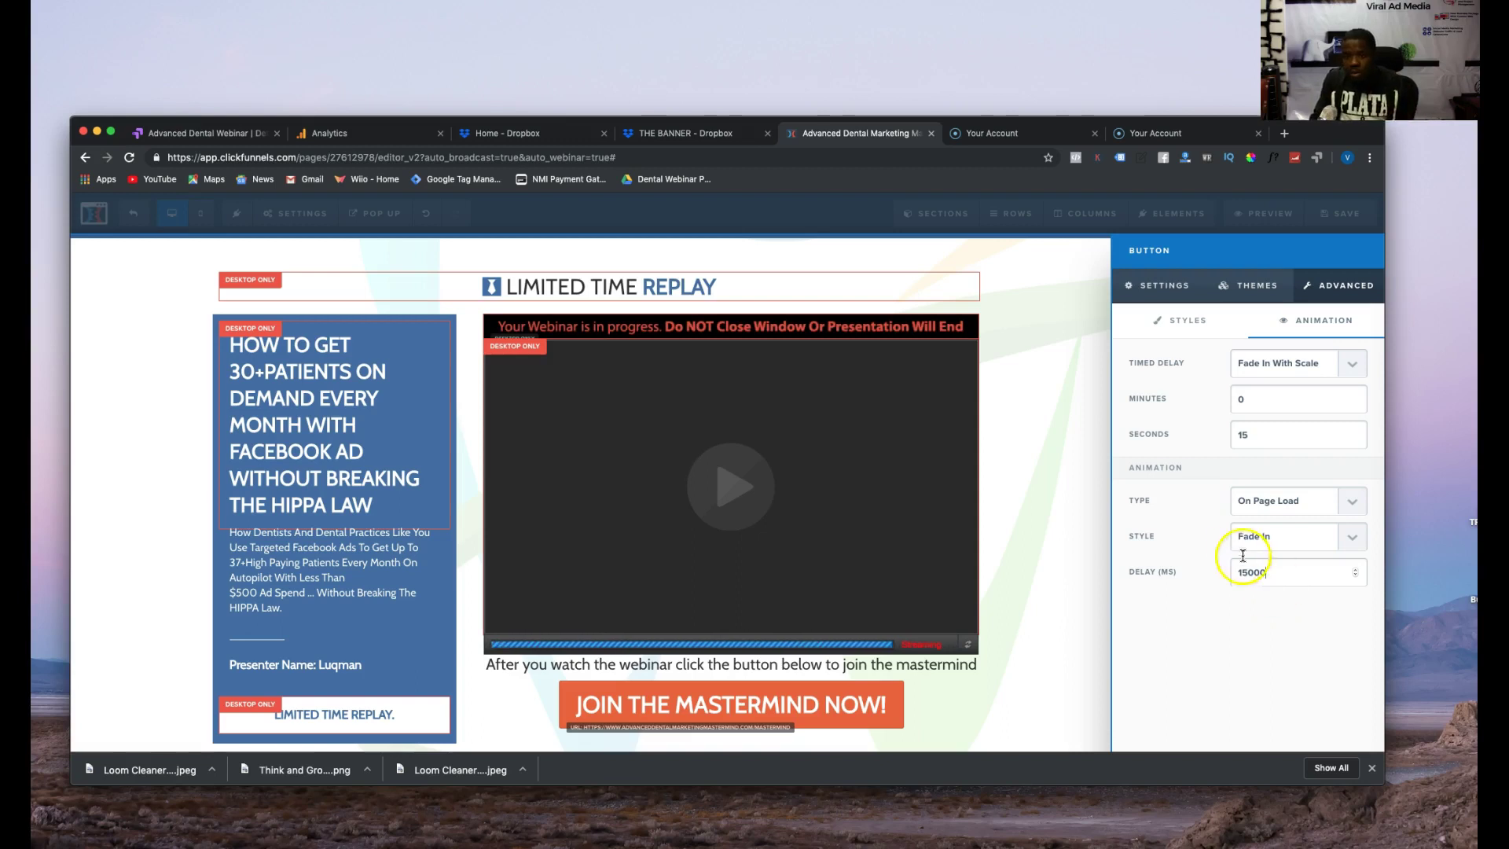
click(1280, 501)
click(1258, 488)
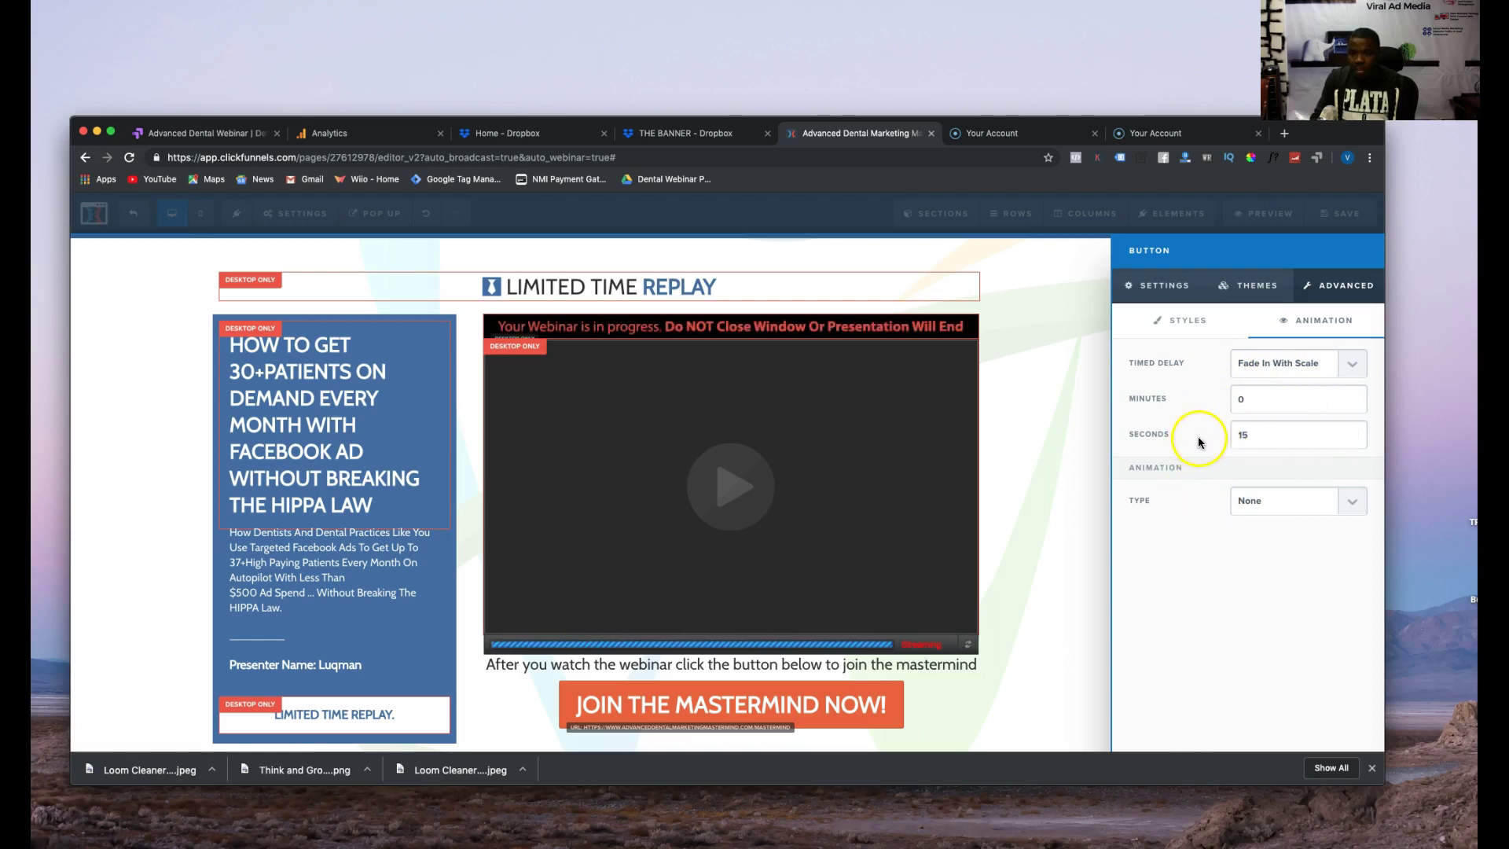
click(1246, 510)
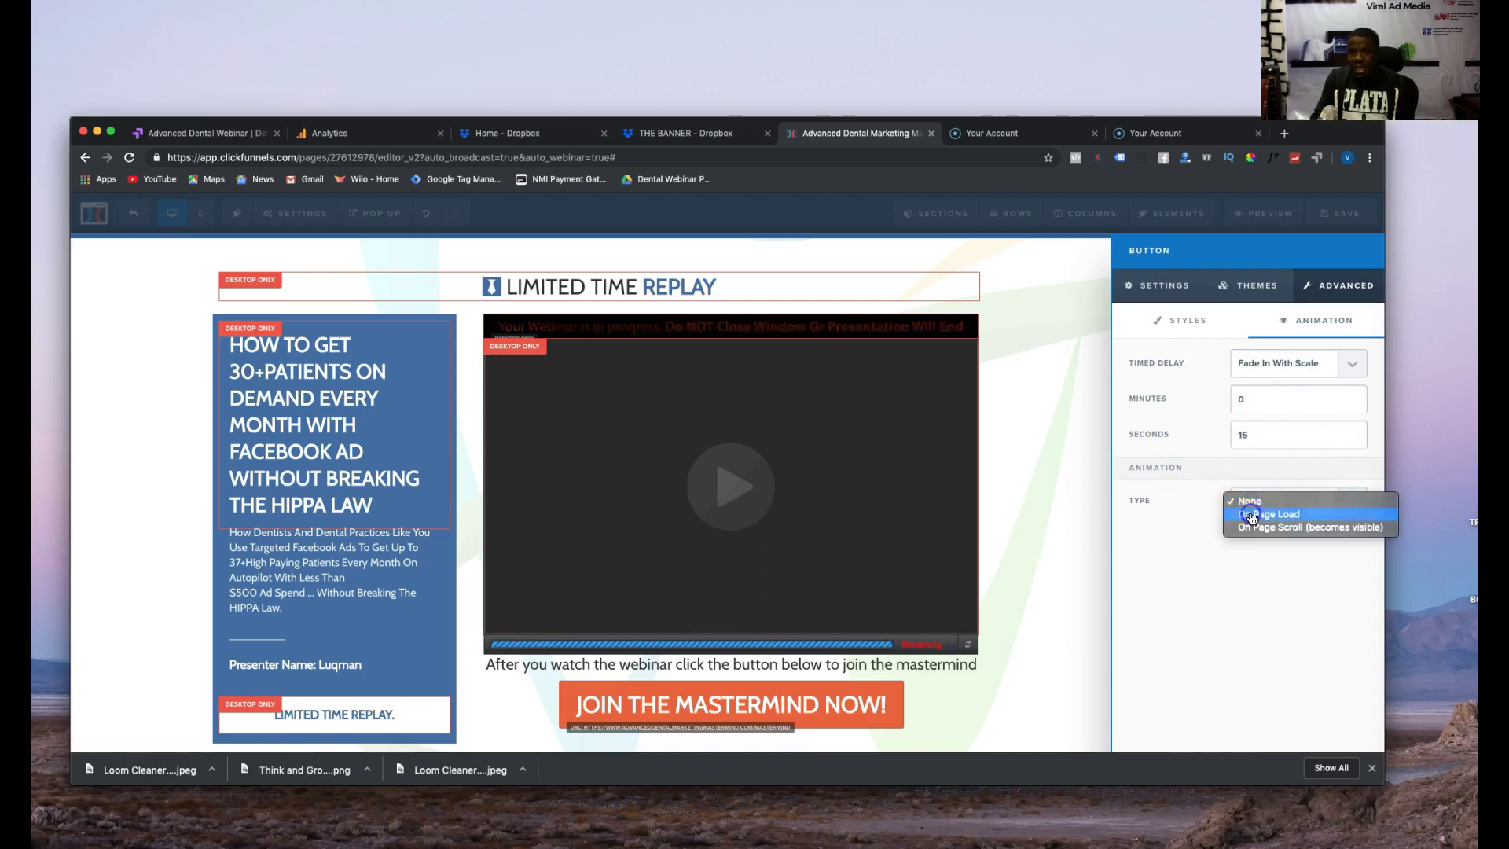
click(1254, 515)
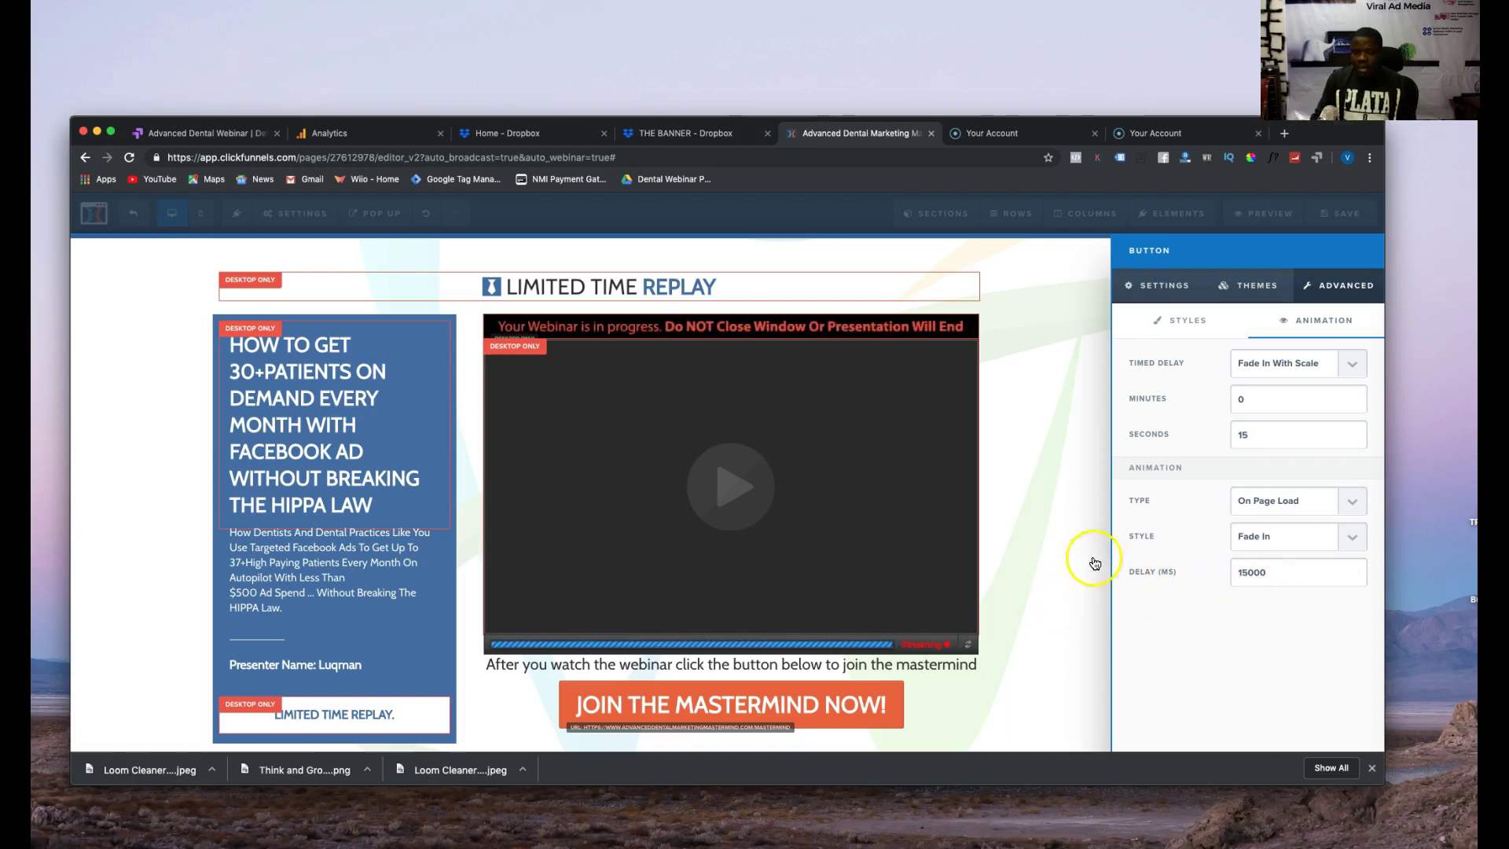
click(1061, 514)
click(1264, 210)
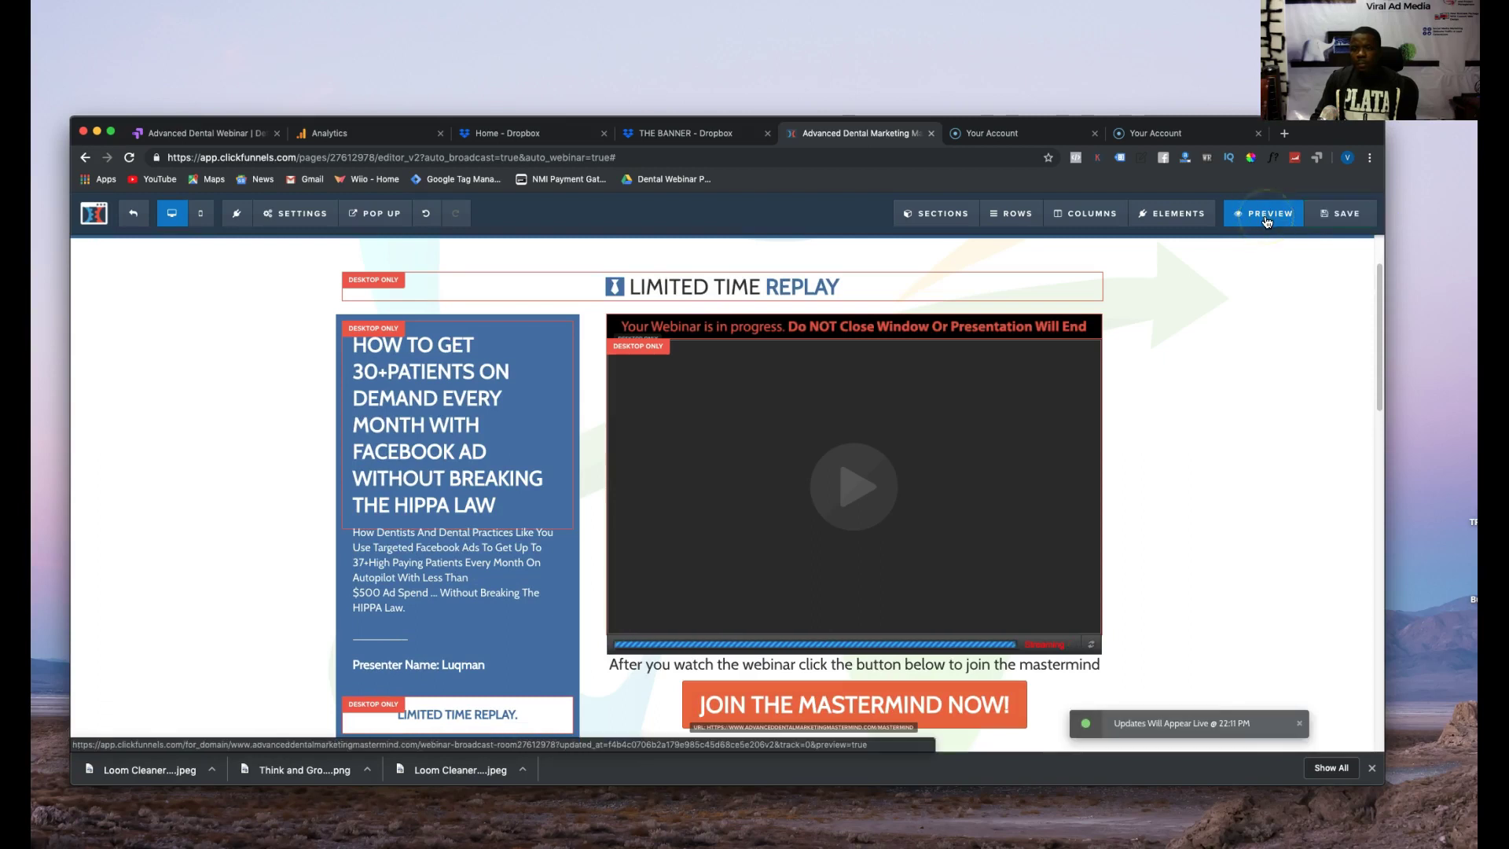
- Open the broadcast room page preview in an incognito window and scroll to the video
right_click(1262, 214)
click(1303, 247)
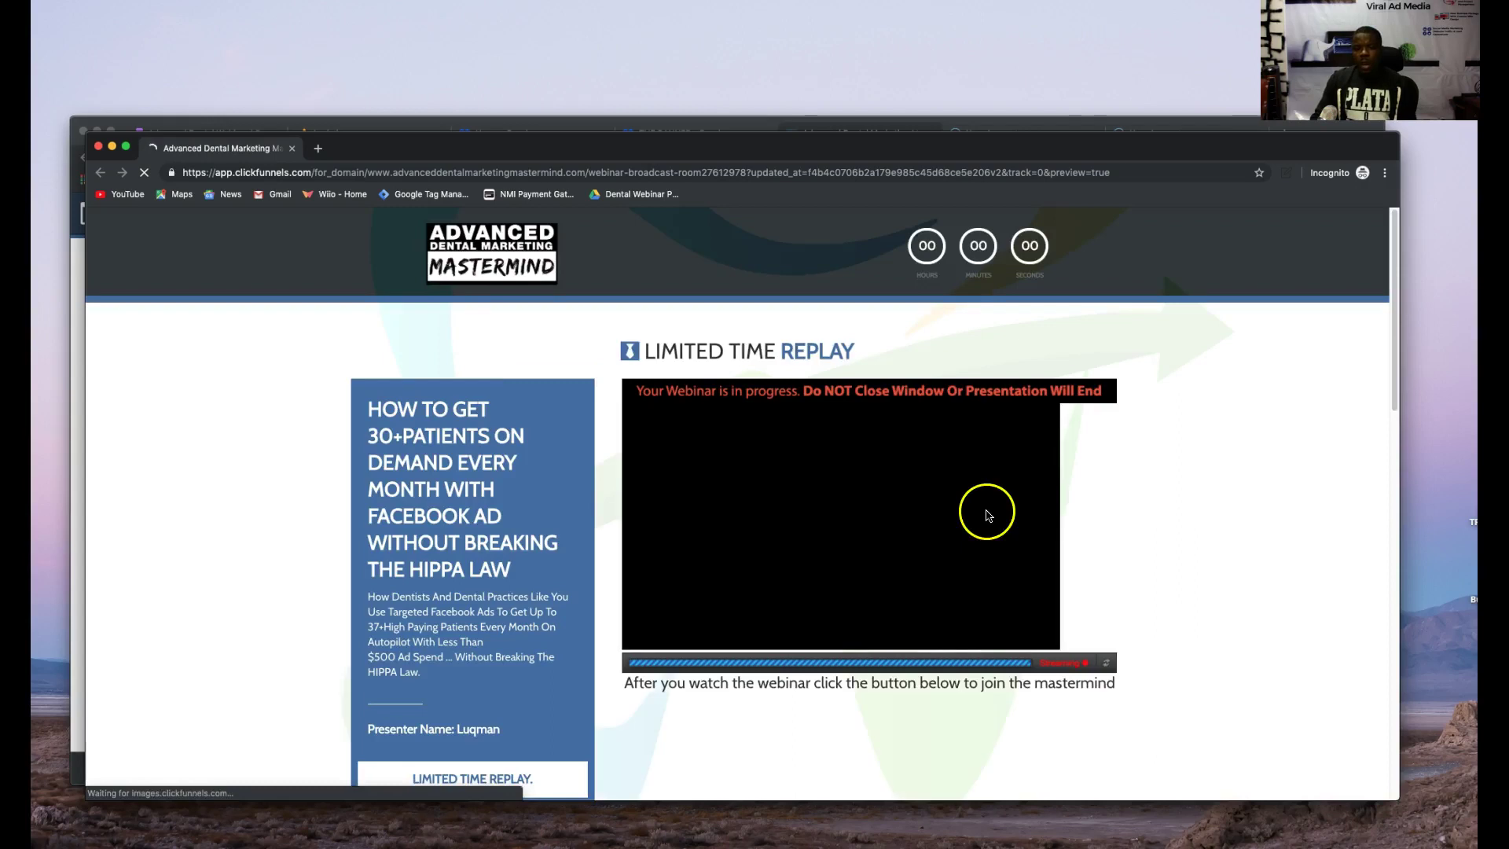
scroll(842, 691, down, 1)
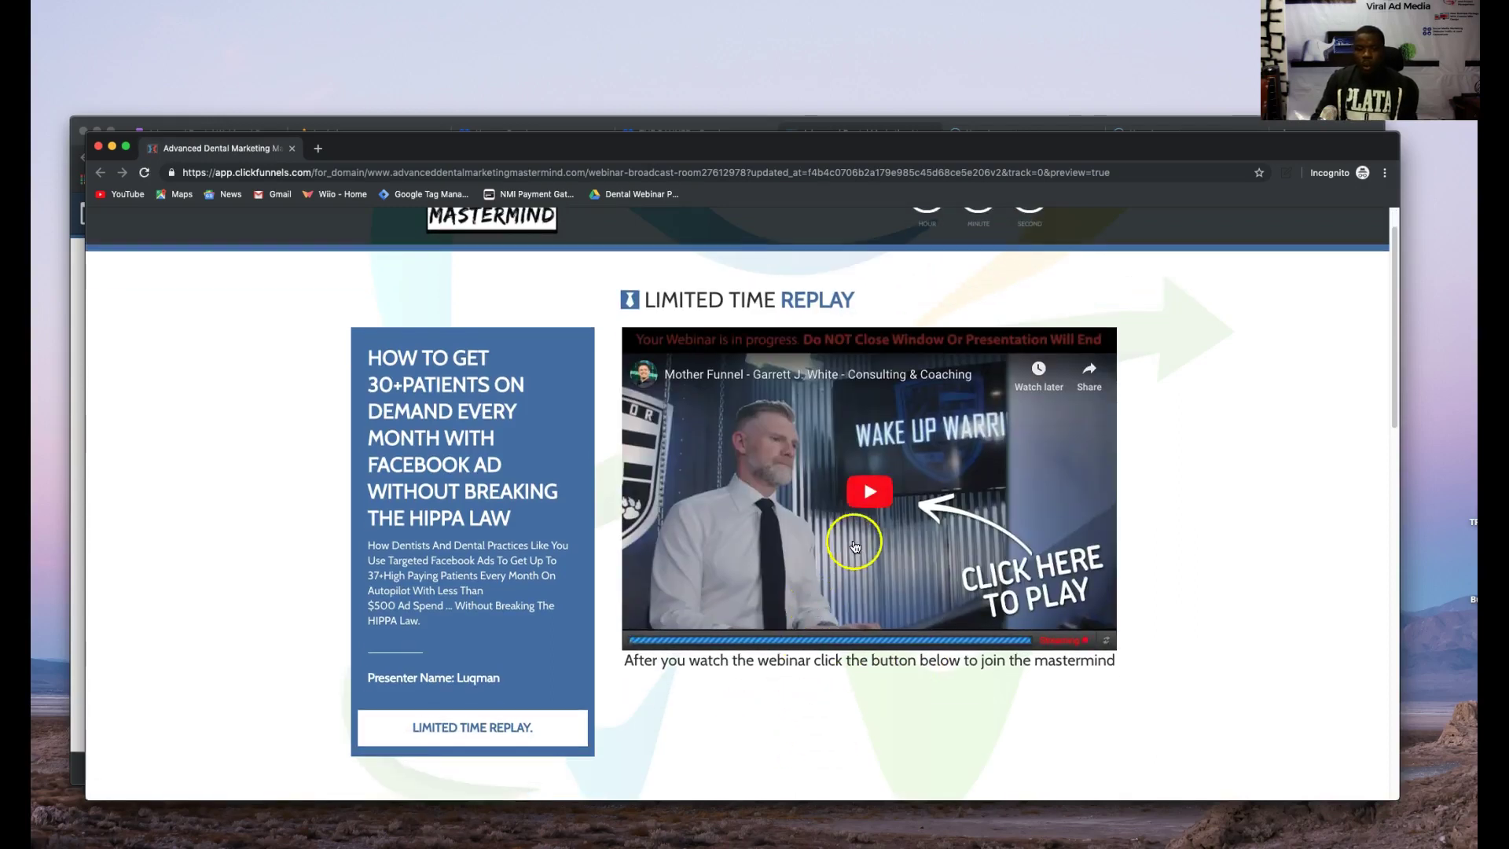
- Play the webinar video muted, wait for the Join button to fade in, then close the preview
click(870, 490)
click(676, 620)
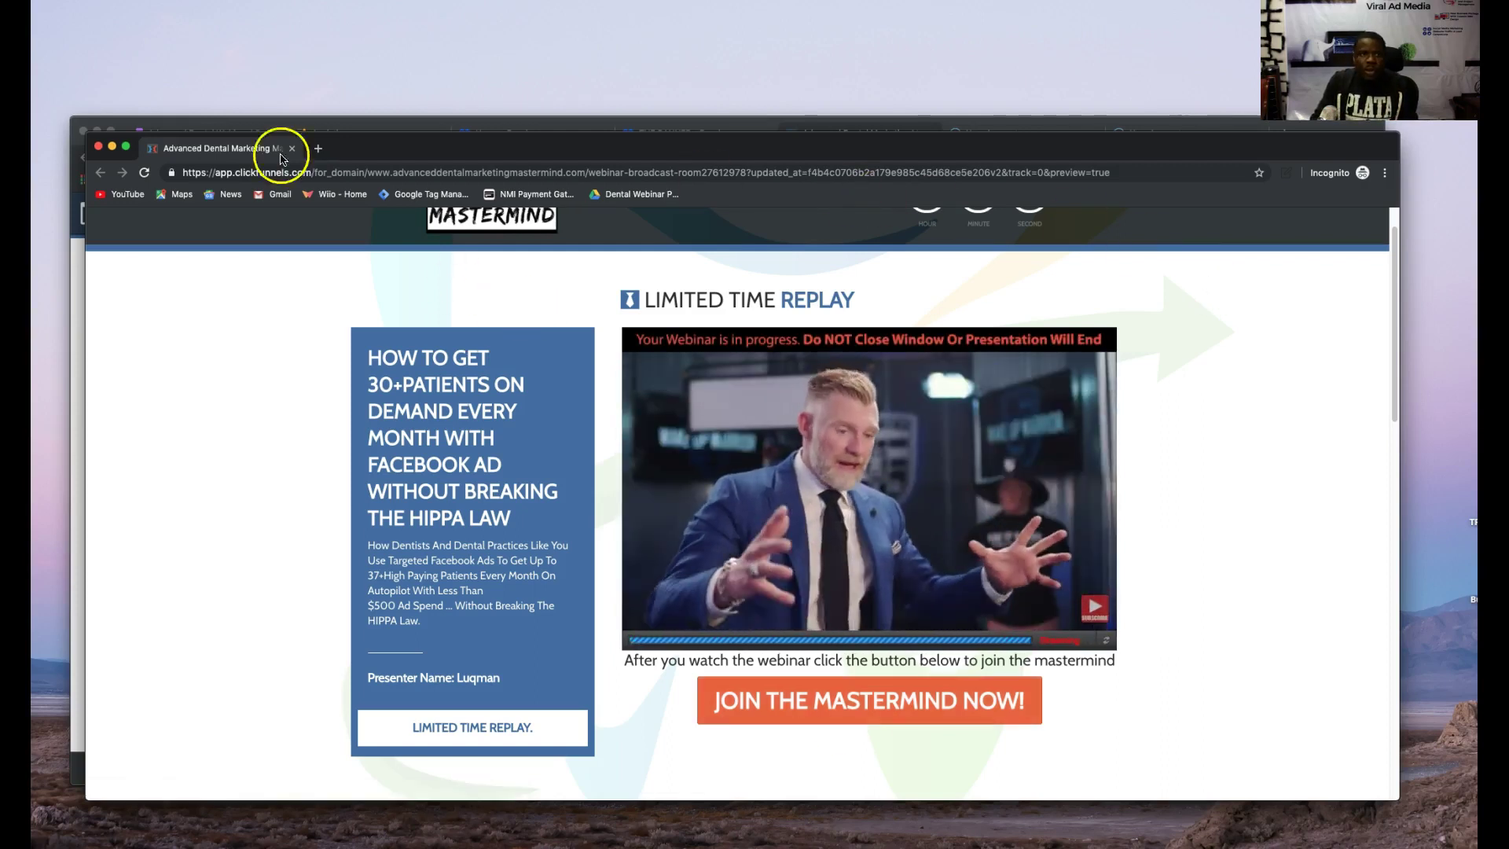
click(99, 147)
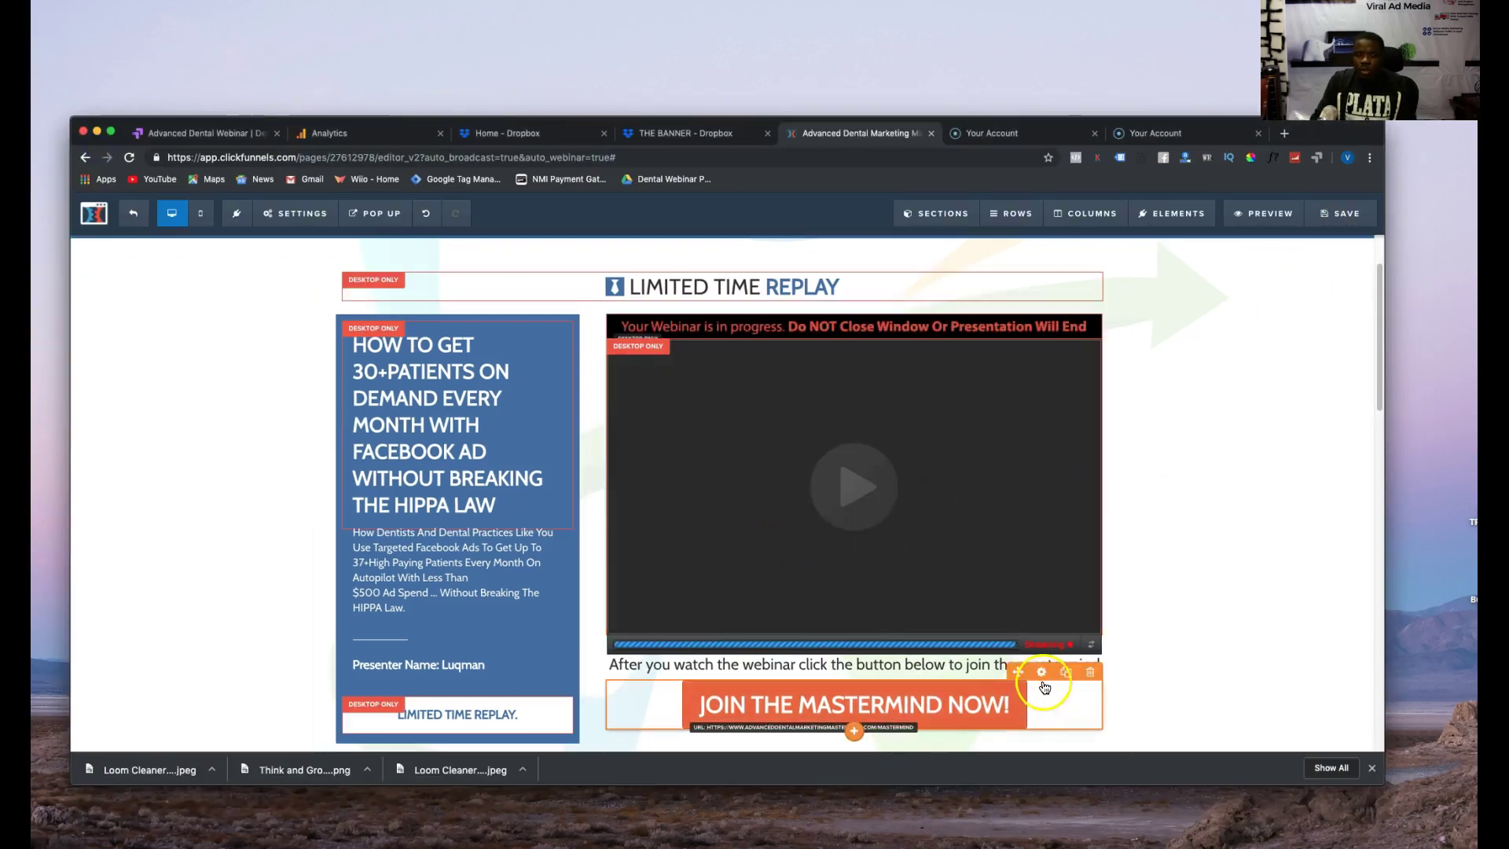
click(1044, 673)
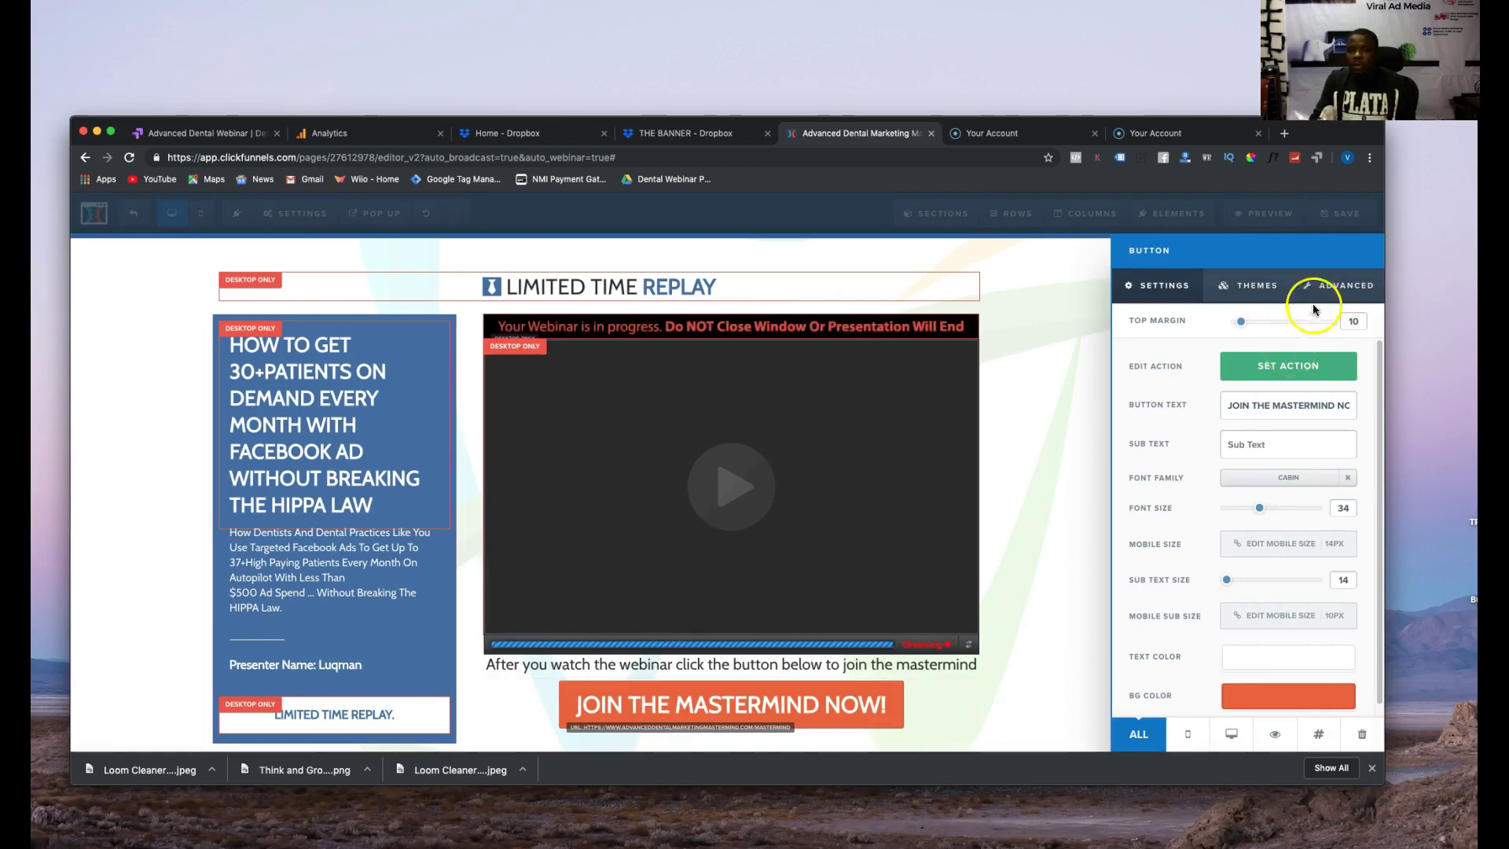
click(1338, 289)
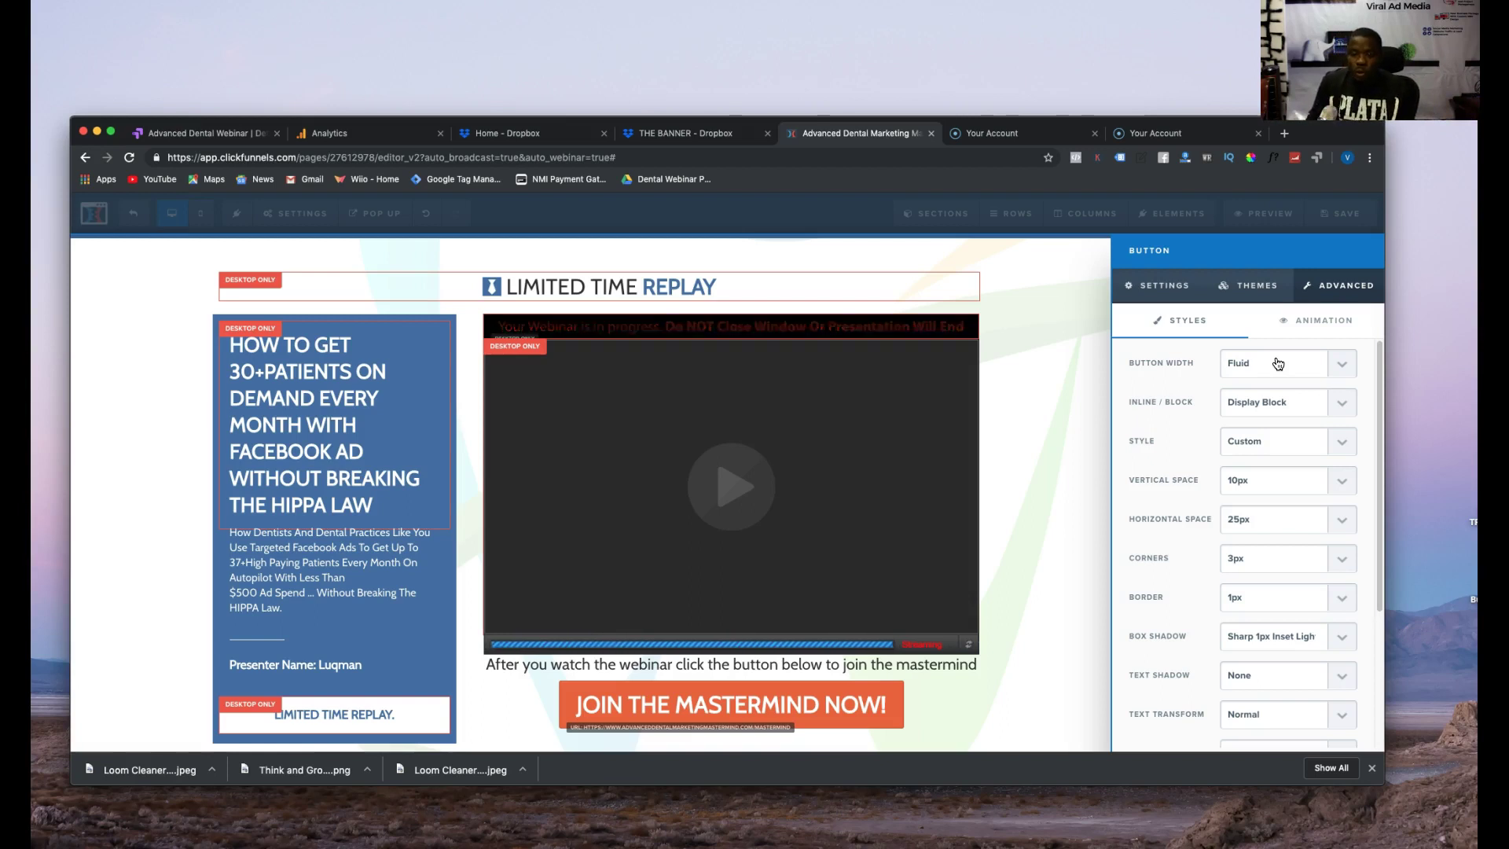
click(1328, 323)
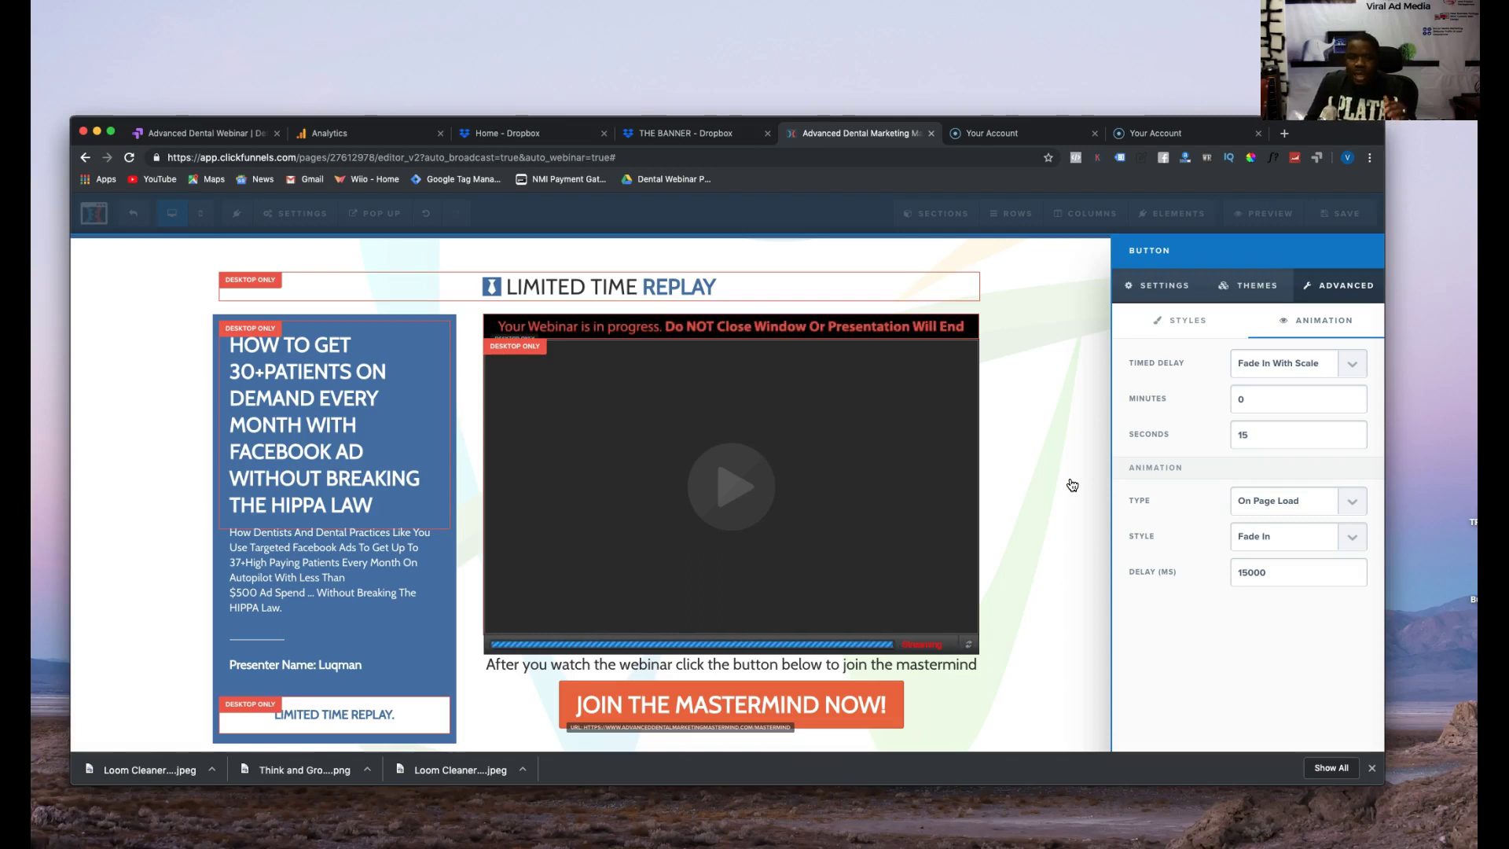
click(1072, 483)
click(1268, 275)
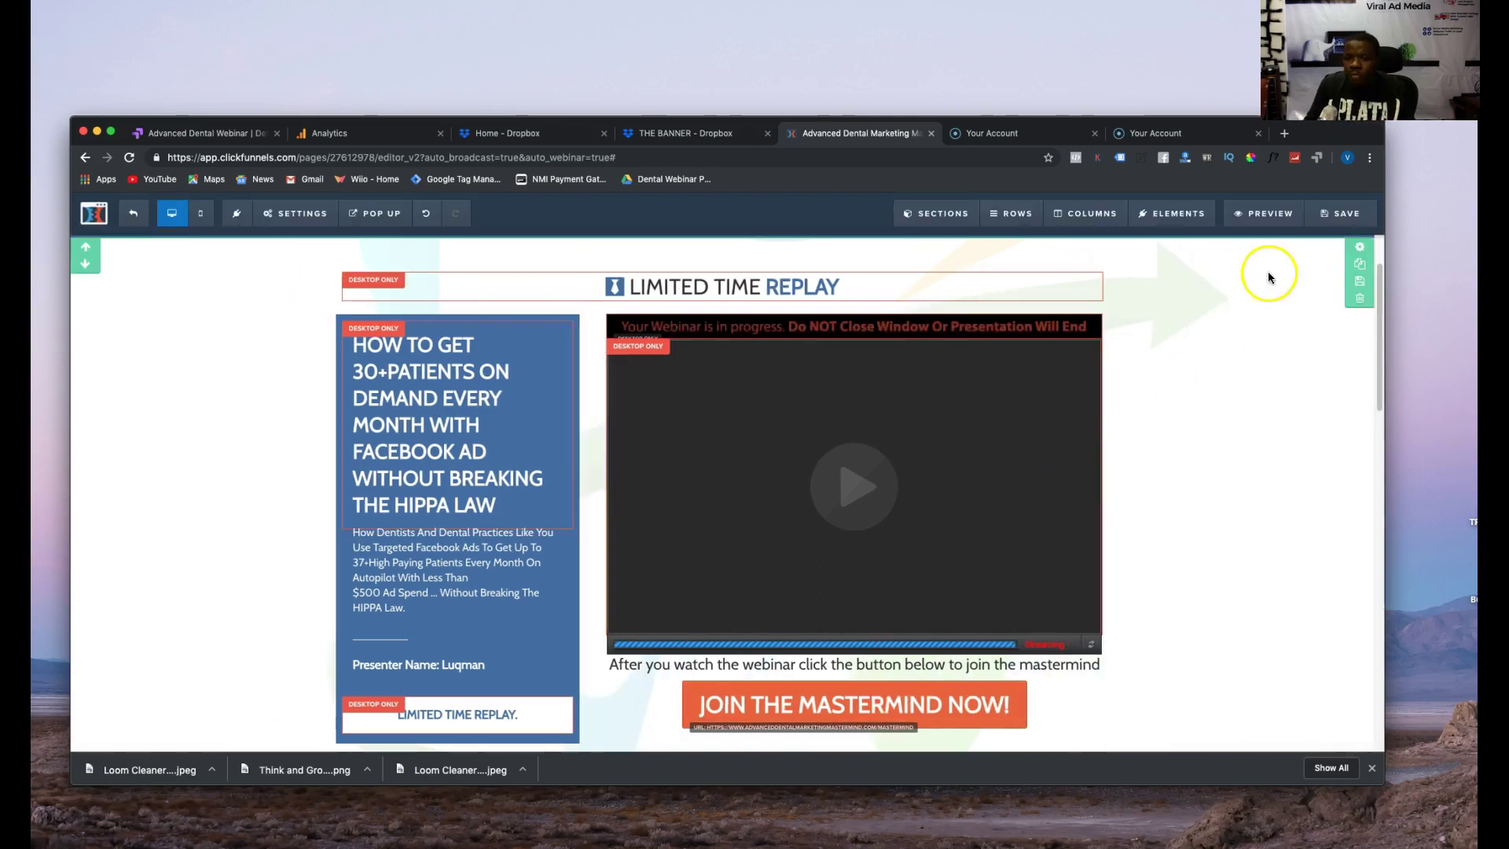